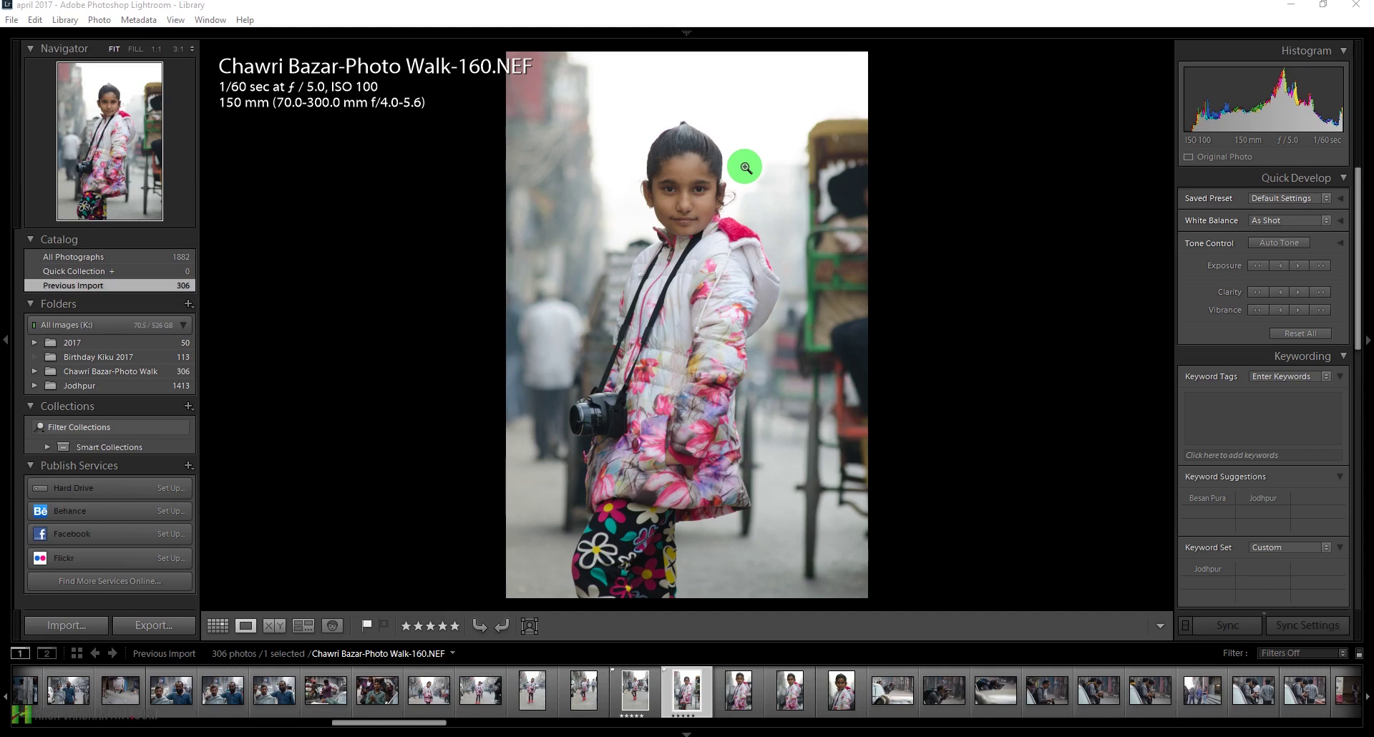
# Open the photo Chawri Bazar-Photo Walk-160.NEF in the Develop module
pyautogui.click(699, 197)
pyautogui.click(689, 32)
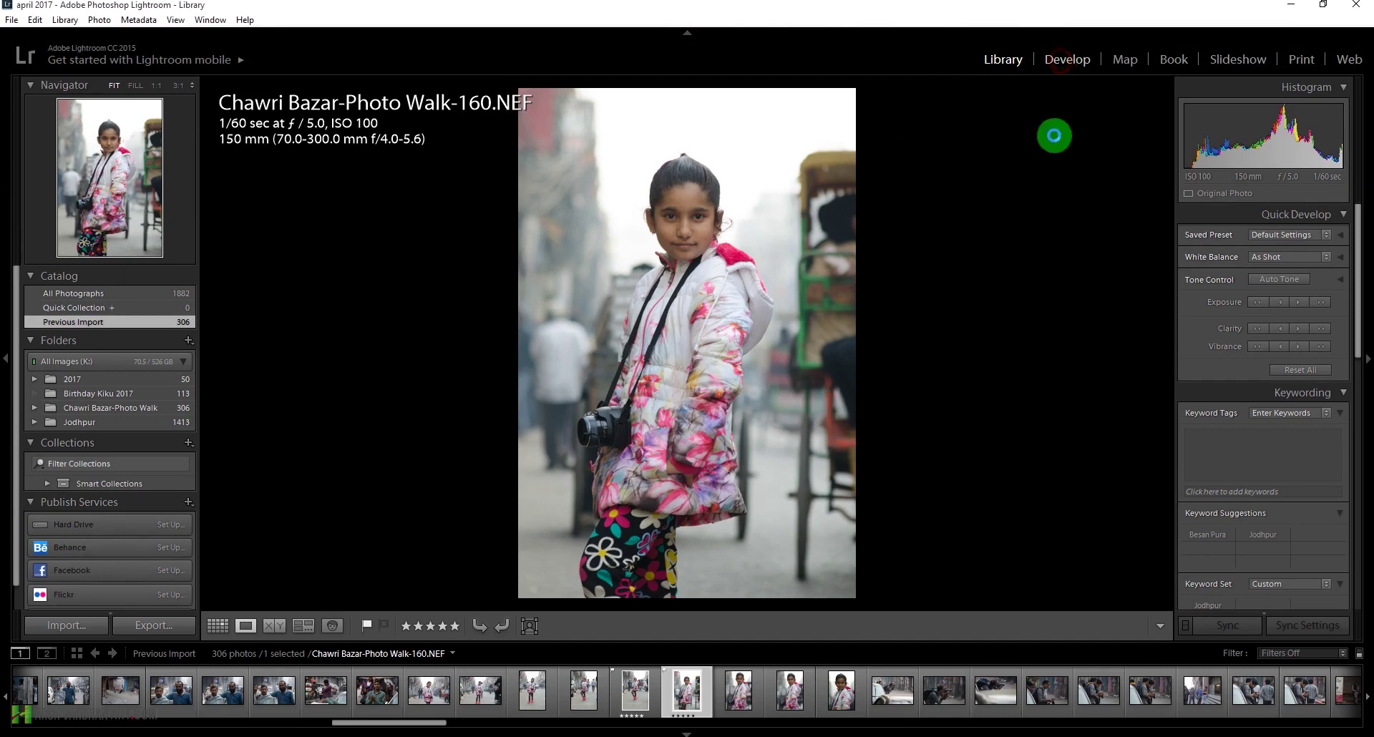
pyautogui.click(1018, 96)
pyautogui.press('d')
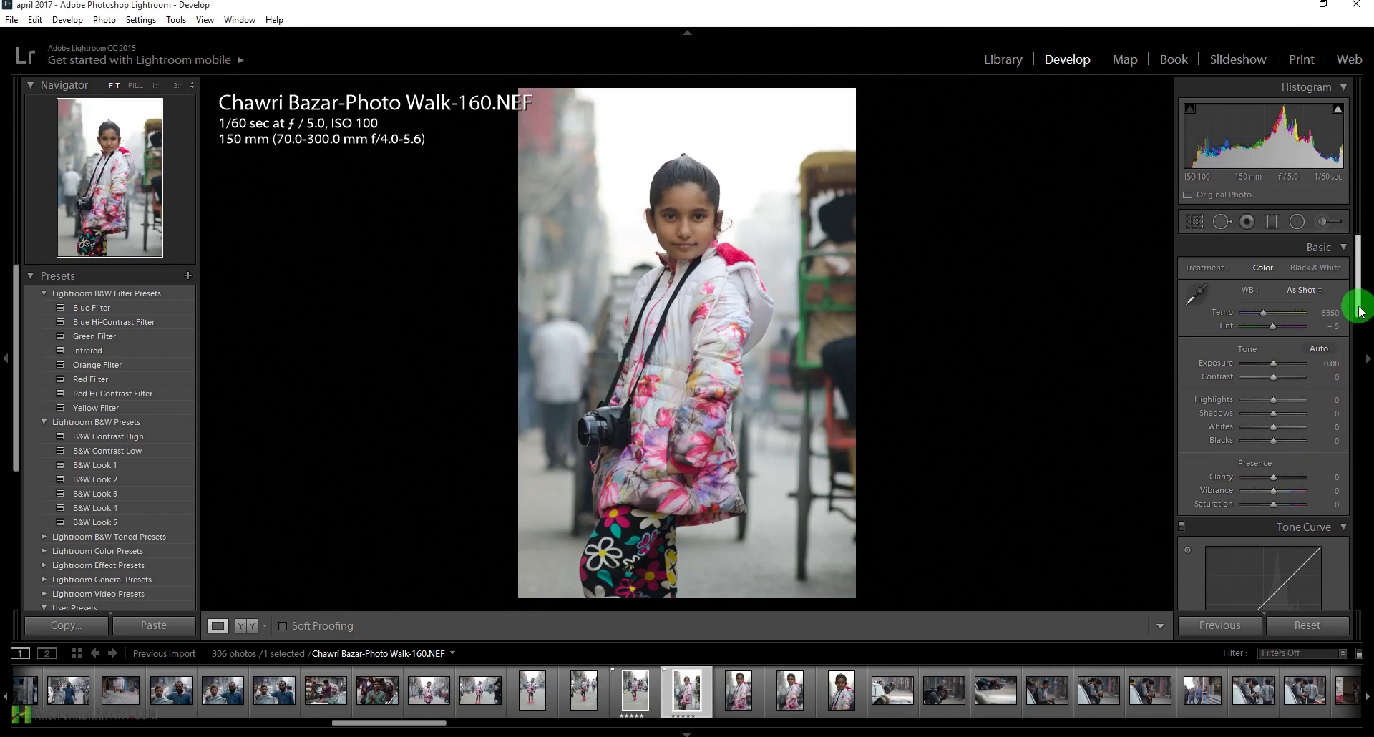
# Crop the portrait with the Crop & Straighten tool, trimming the right edge and the empty area above the girl's head
pyautogui.scroll(-1, 1360, 303)
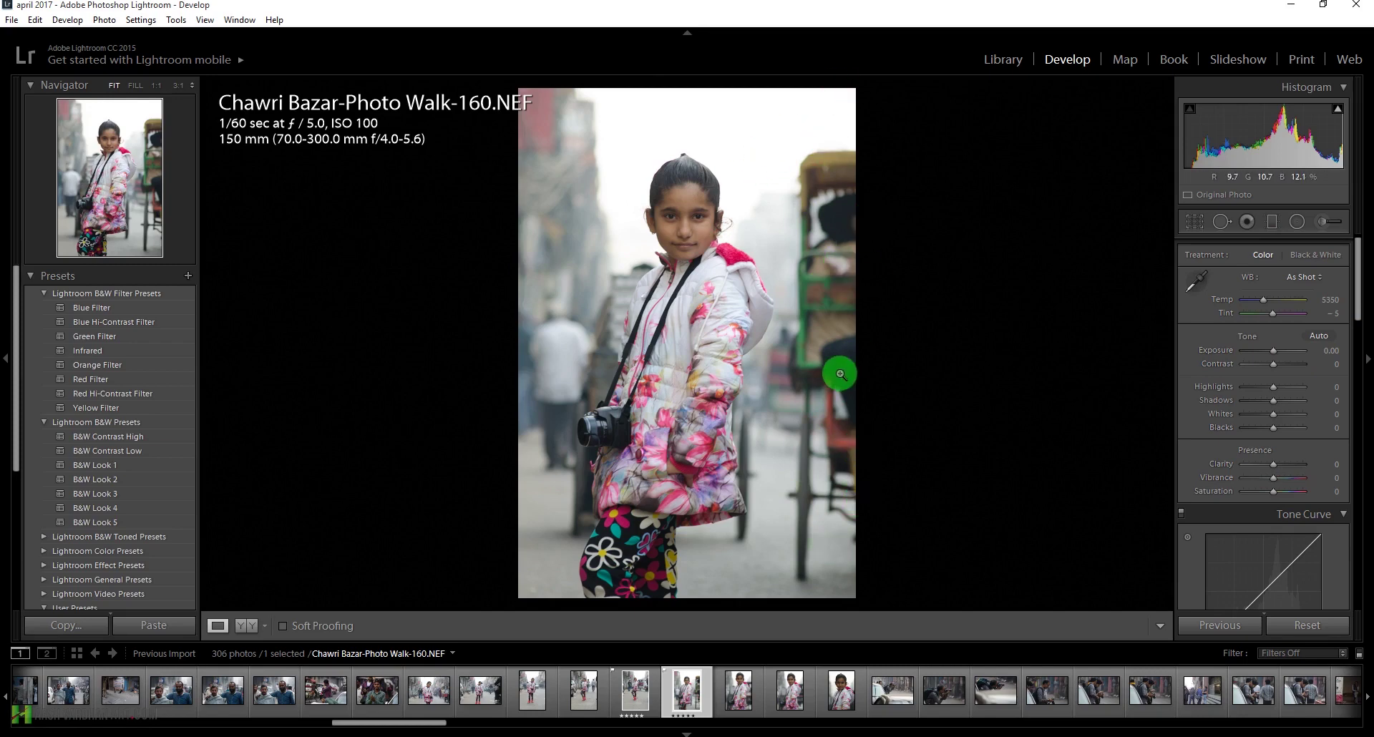
pyautogui.click(1200, 230)
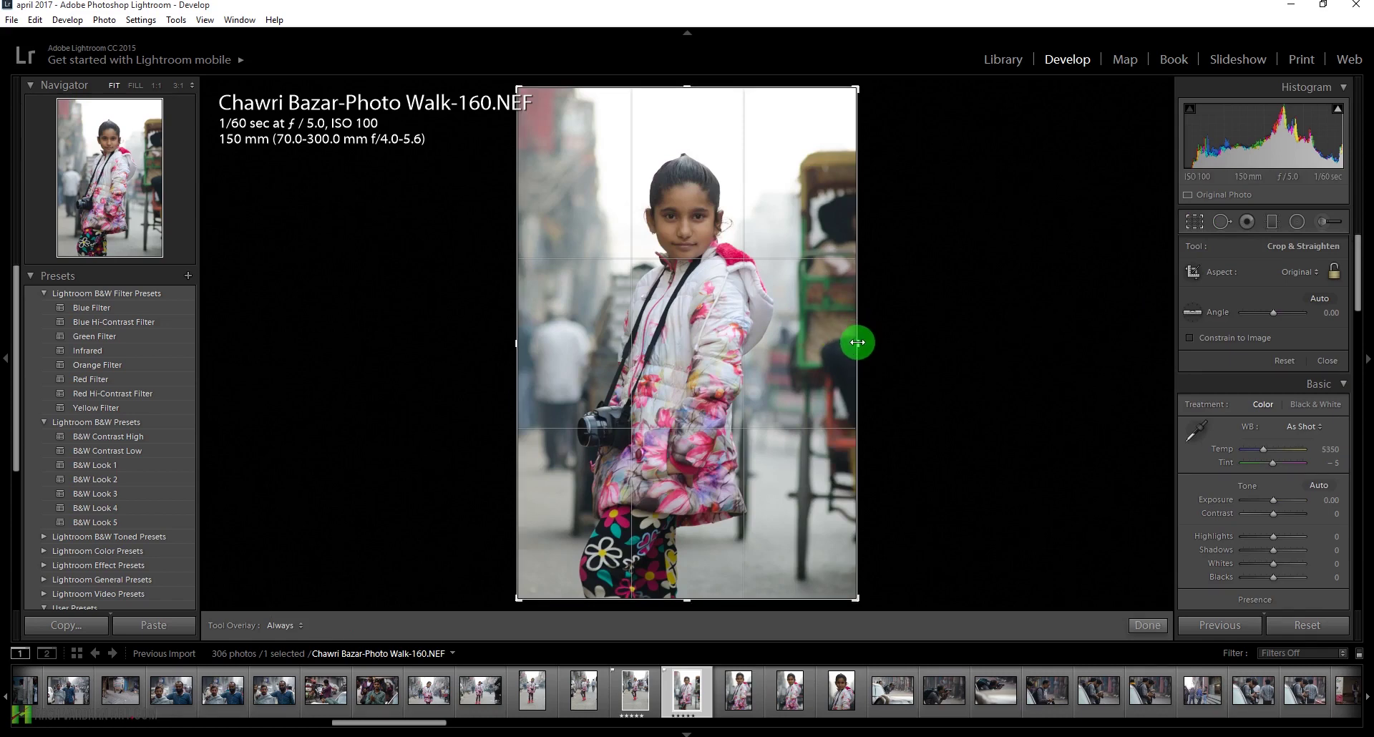
pyautogui.moveTo(857, 343); pyautogui.dragTo(839, 338)
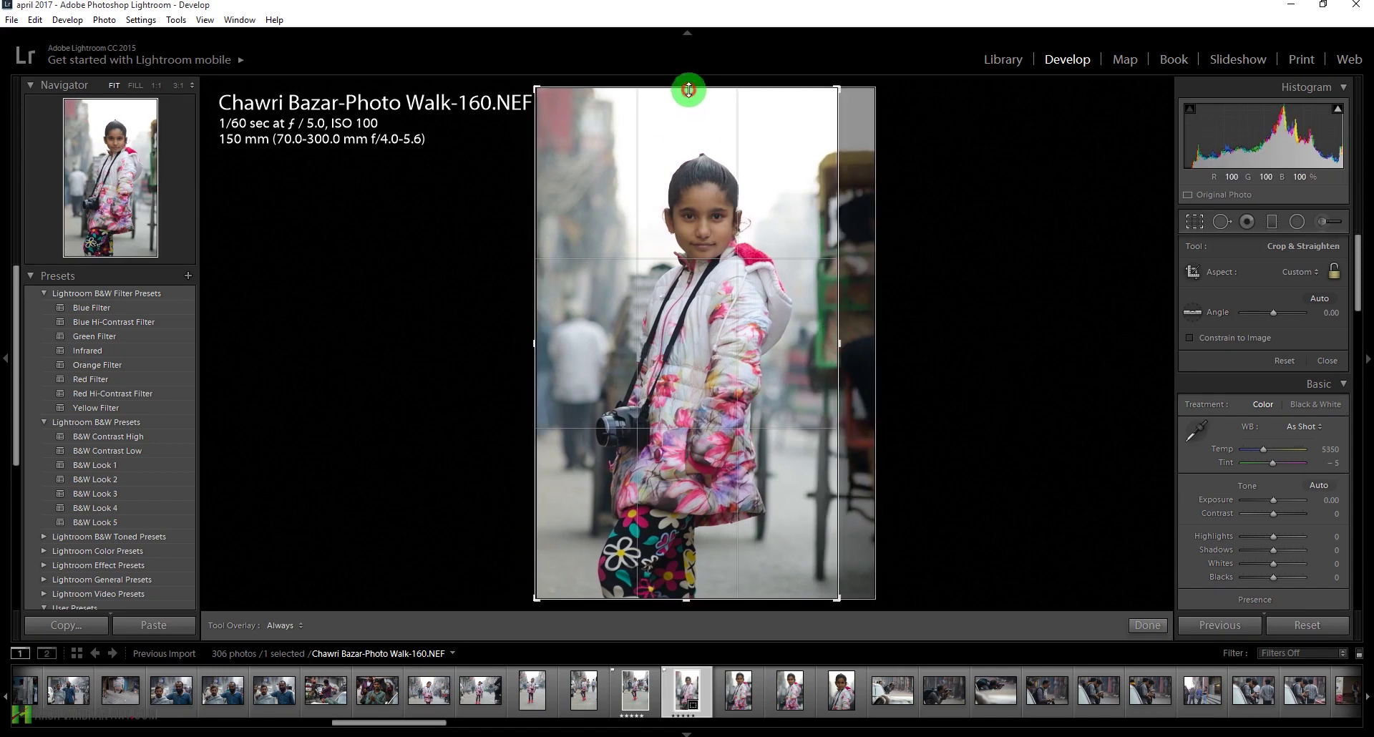
pyautogui.moveTo(689, 90); pyautogui.dragTo(682, 109)
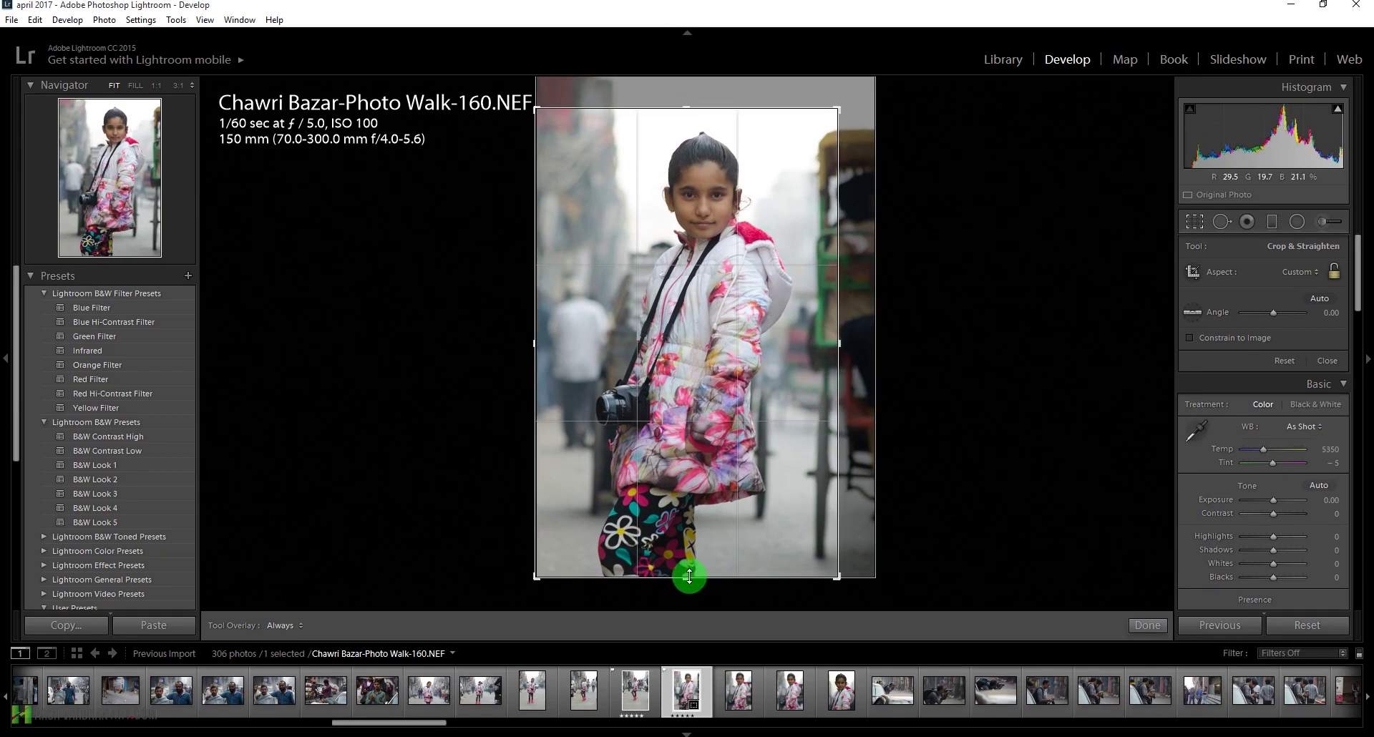
pyautogui.press('Return')
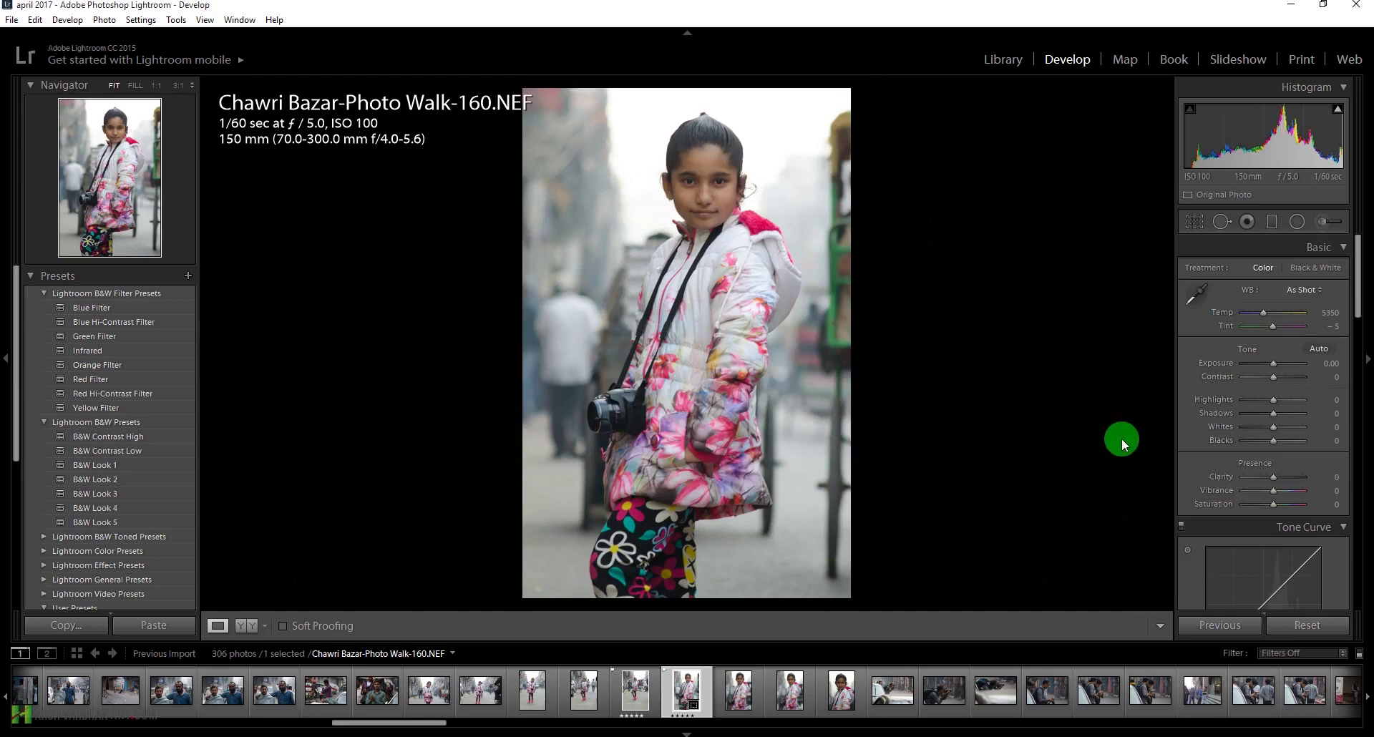
# Apply Auto tone to the photo and raise Exposure to +0.48 and Contrast to +33
pyautogui.click(1320, 350)
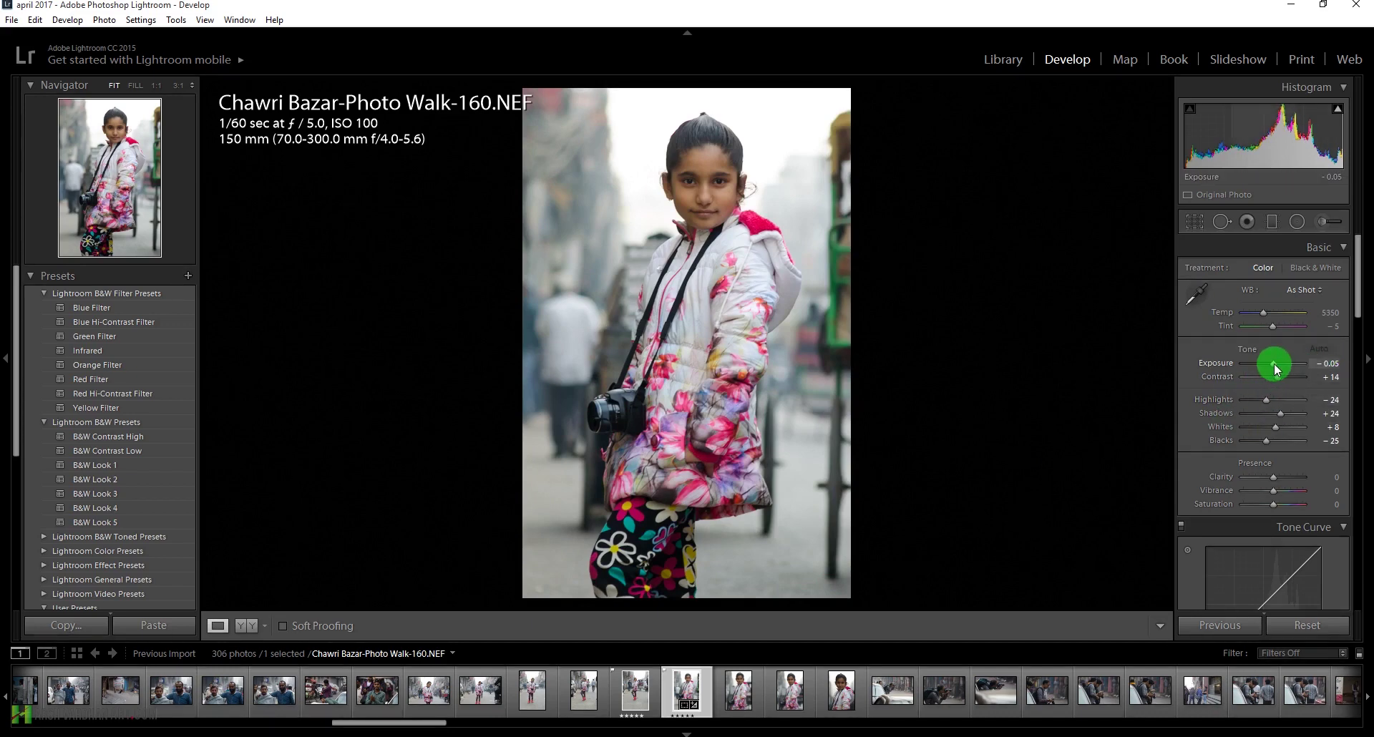
pyautogui.moveTo(1274, 369); pyautogui.dragTo(1279, 367)
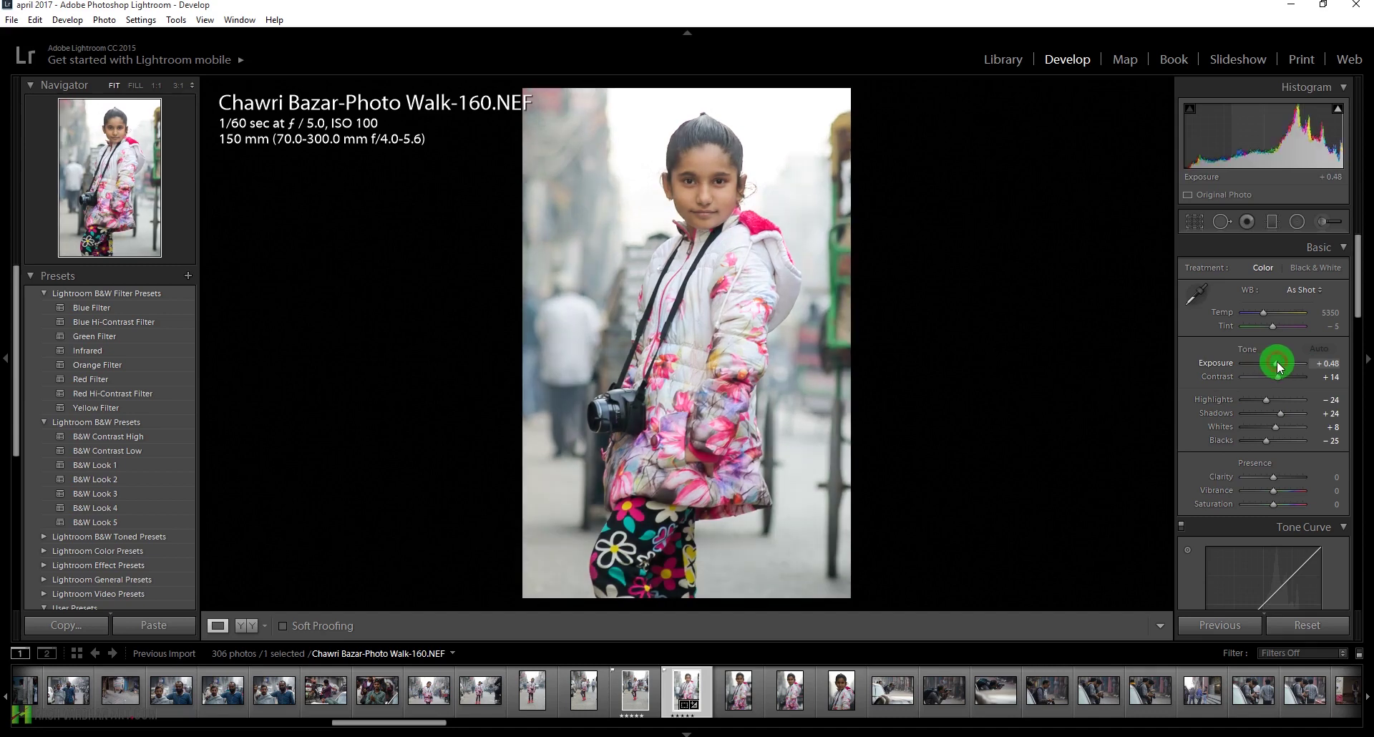
pyautogui.click(1279, 366)
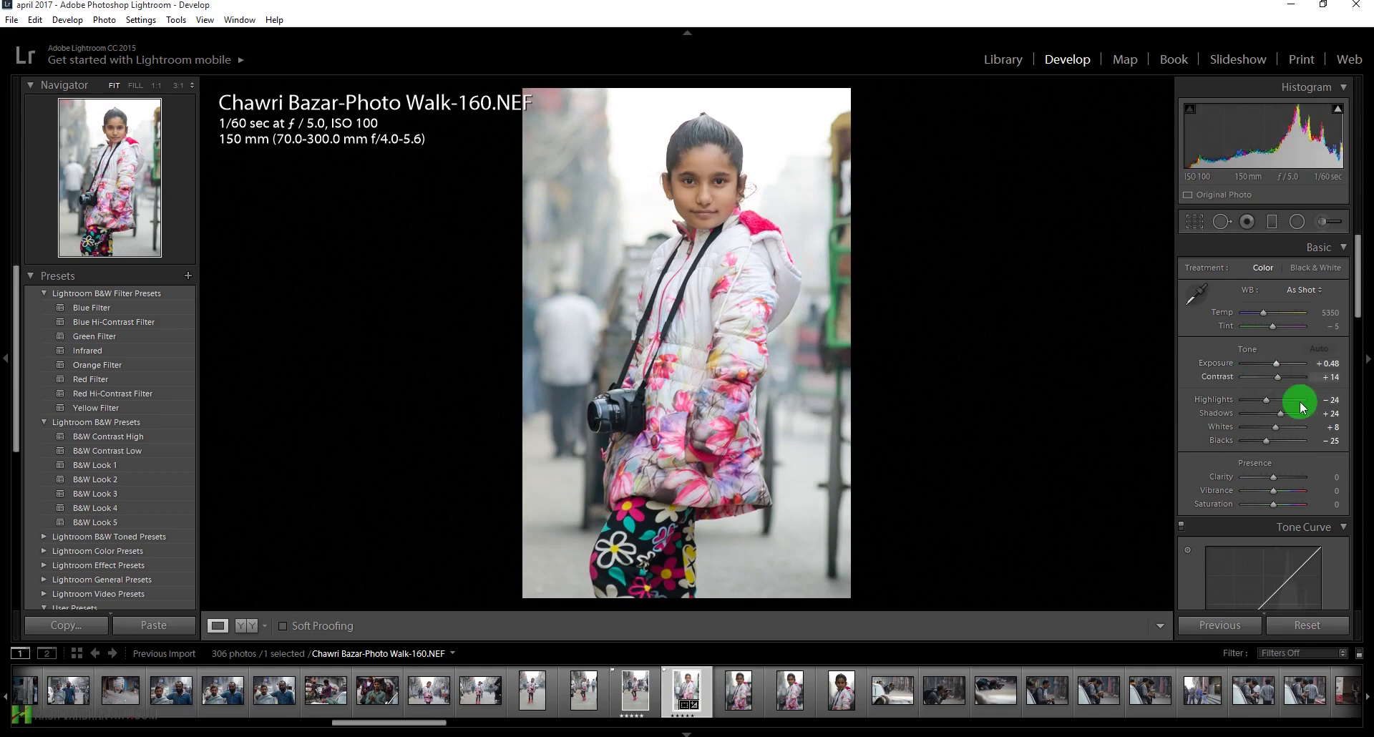
pyautogui.click(1281, 383)
pyautogui.moveTo(1280, 383); pyautogui.dragTo(1286, 381)
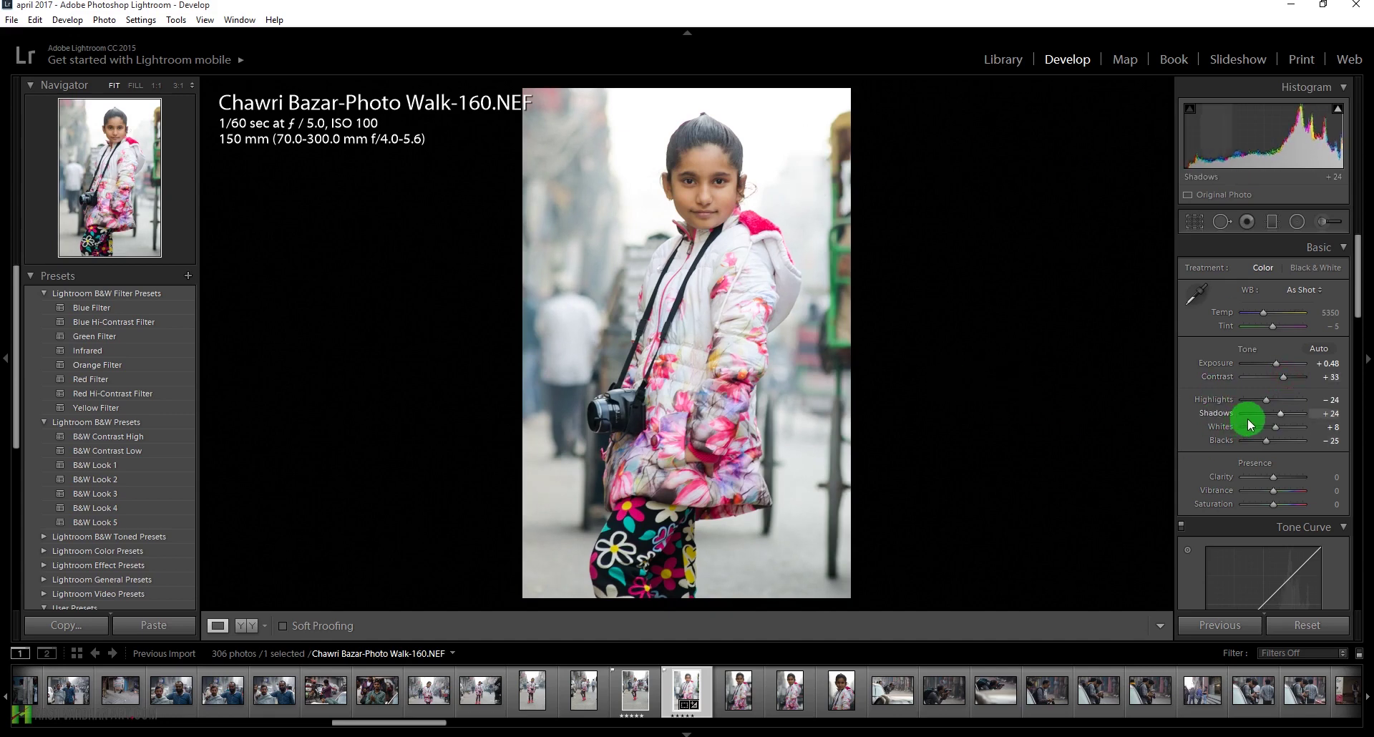
# Set the photo's Highlights to -43, Shadows to +31 and Whites to +26
pyautogui.moveTo(1267, 404); pyautogui.dragTo(1259, 405)
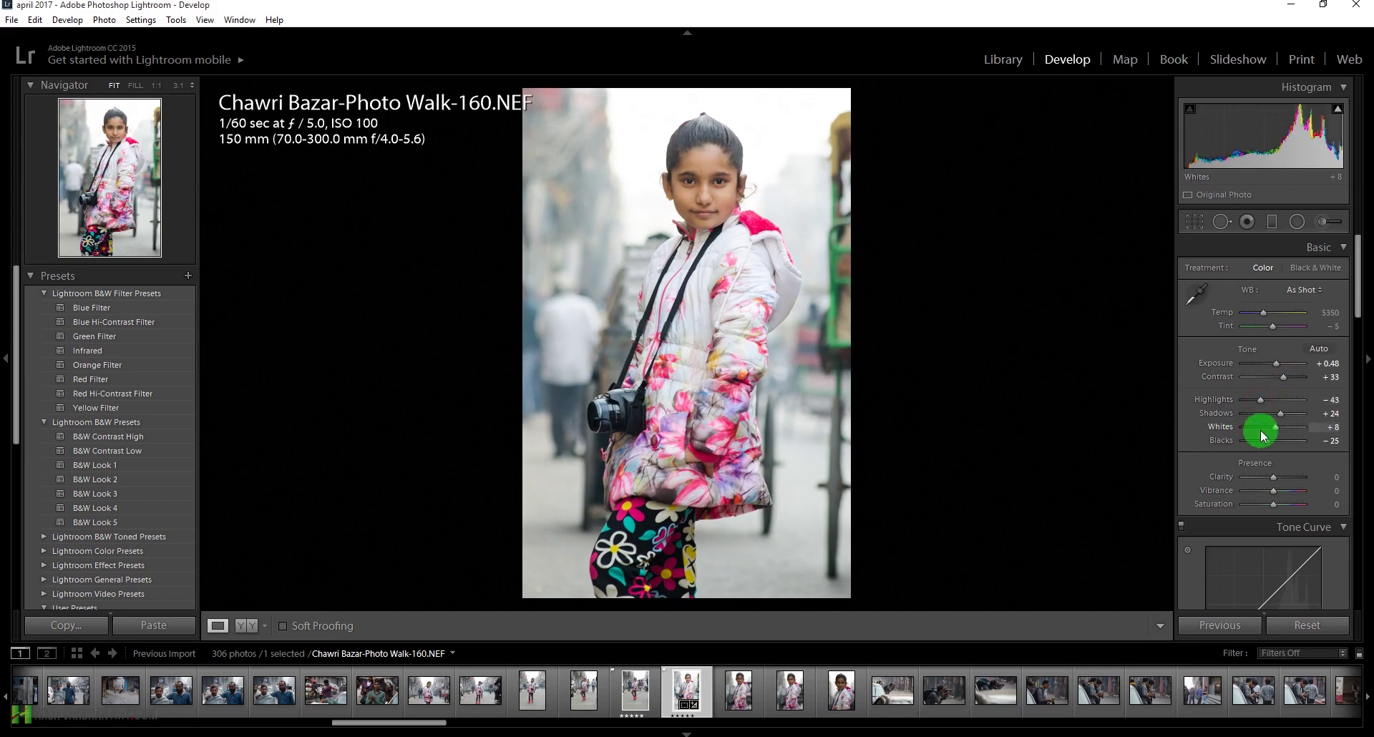
pyautogui.moveTo(1282, 414); pyautogui.dragTo(1286, 417)
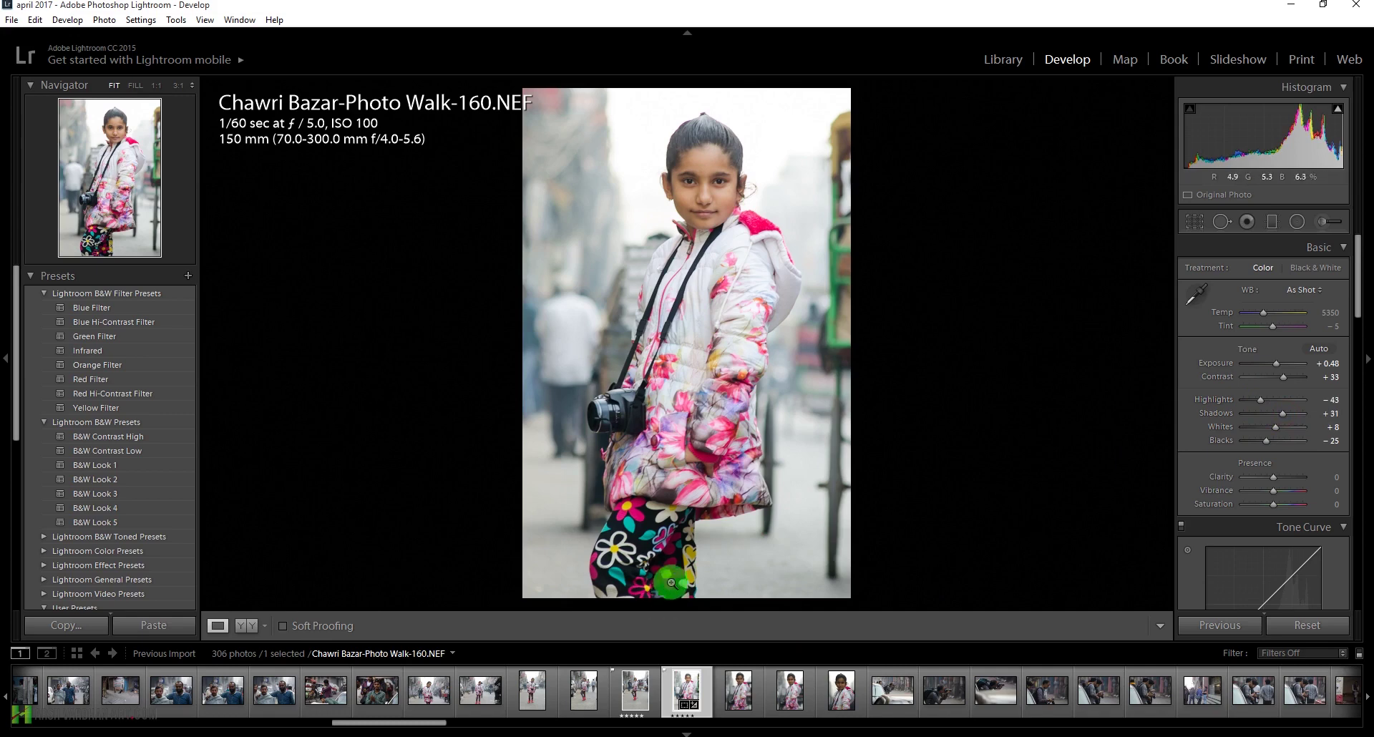
pyautogui.moveTo(1286, 419); pyautogui.dragTo(1286, 418)
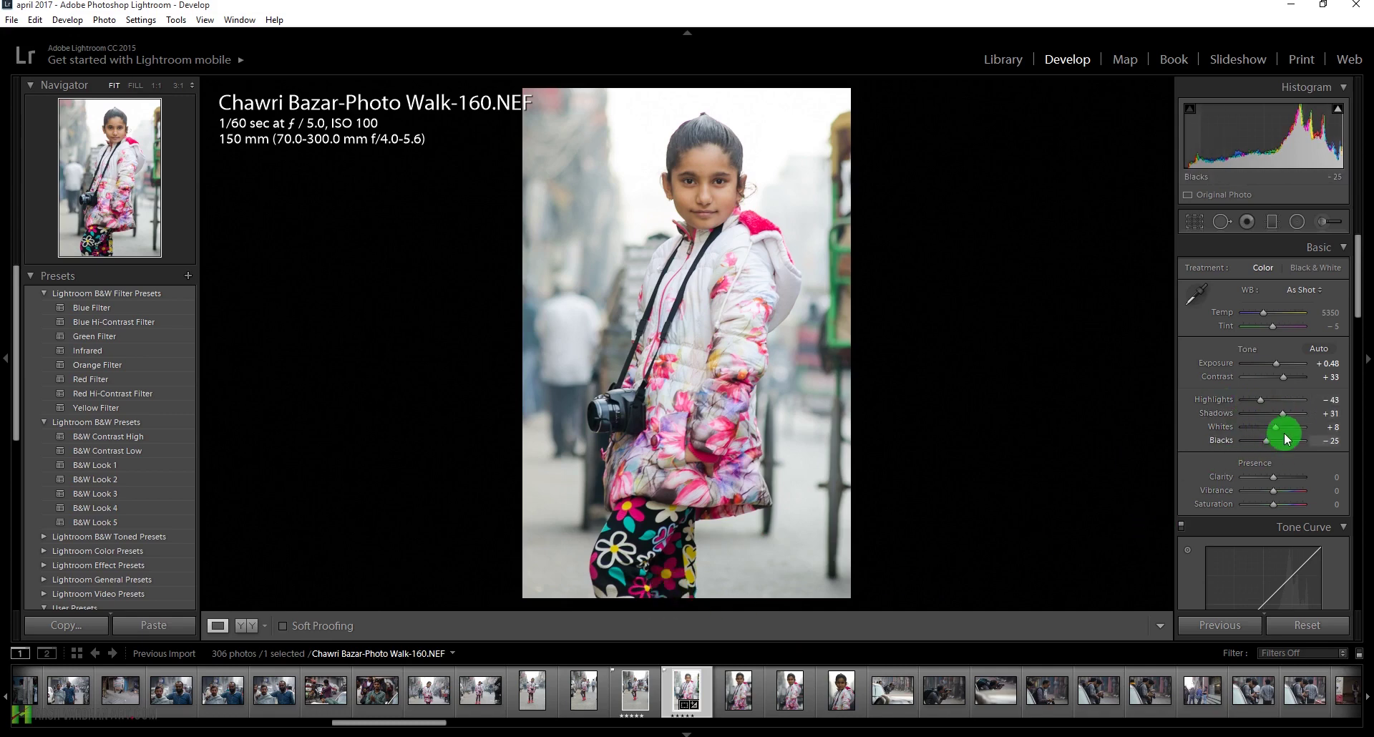
pyautogui.moveTo(1278, 432); pyautogui.dragTo(1282, 429)
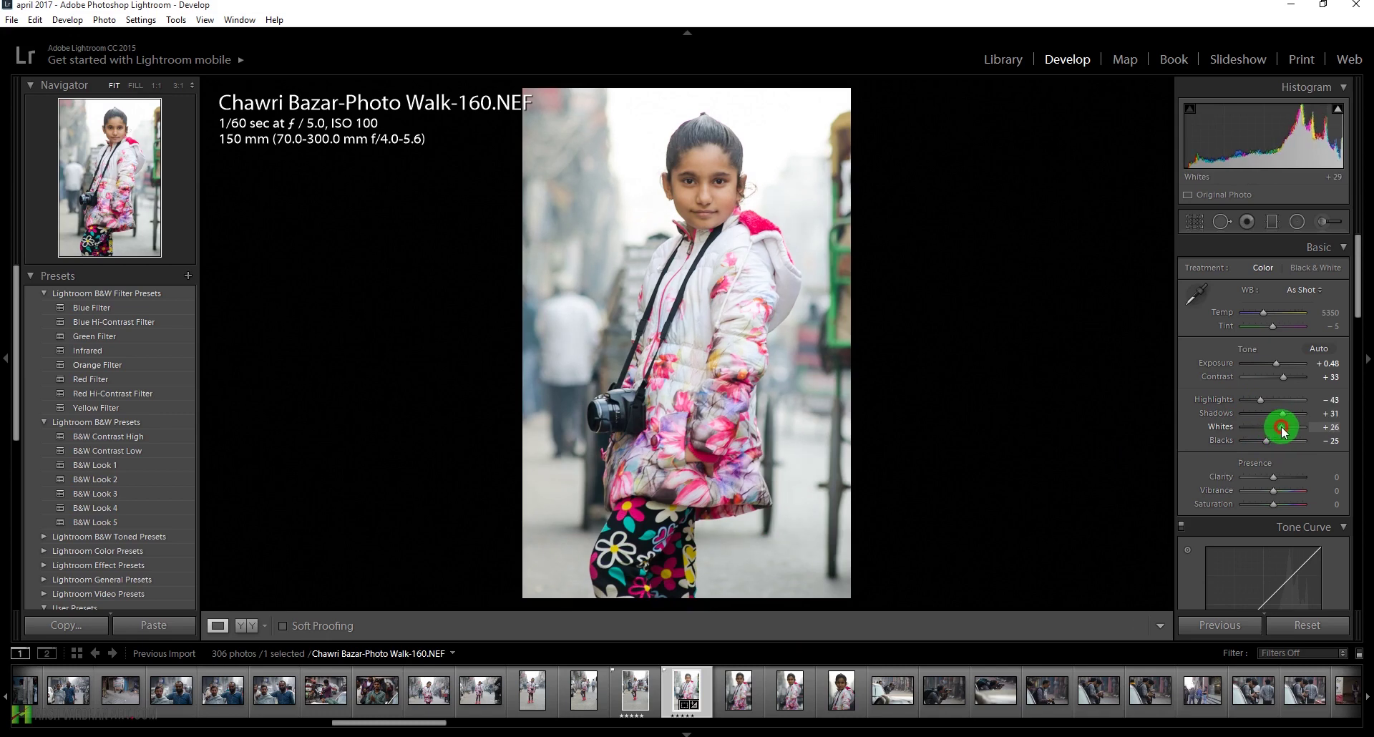
# Set the photo's Clarity to +12, Vibrance to +14 and Saturation to +12
pyautogui.moveTo(1358, 297); pyautogui.dragTo(1360, 336)
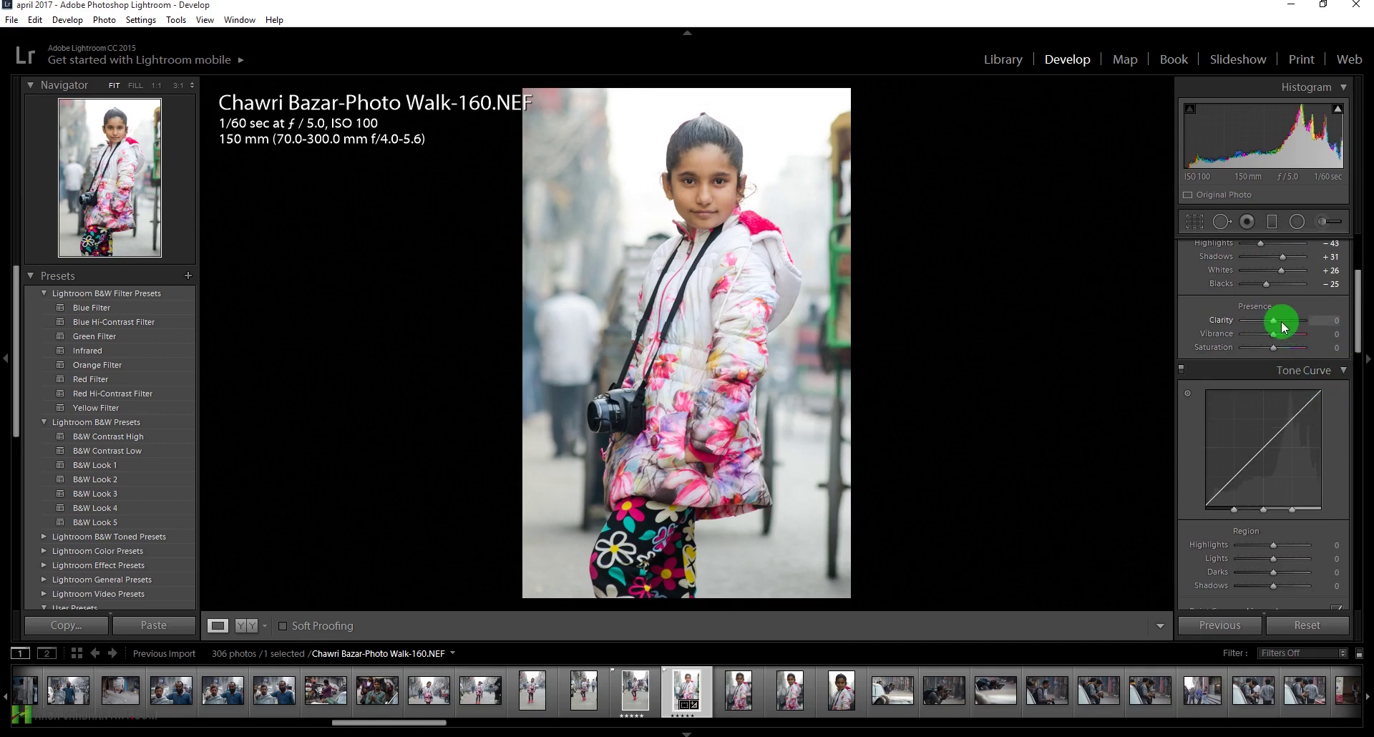
pyautogui.moveTo(1274, 322); pyautogui.dragTo(1281, 339)
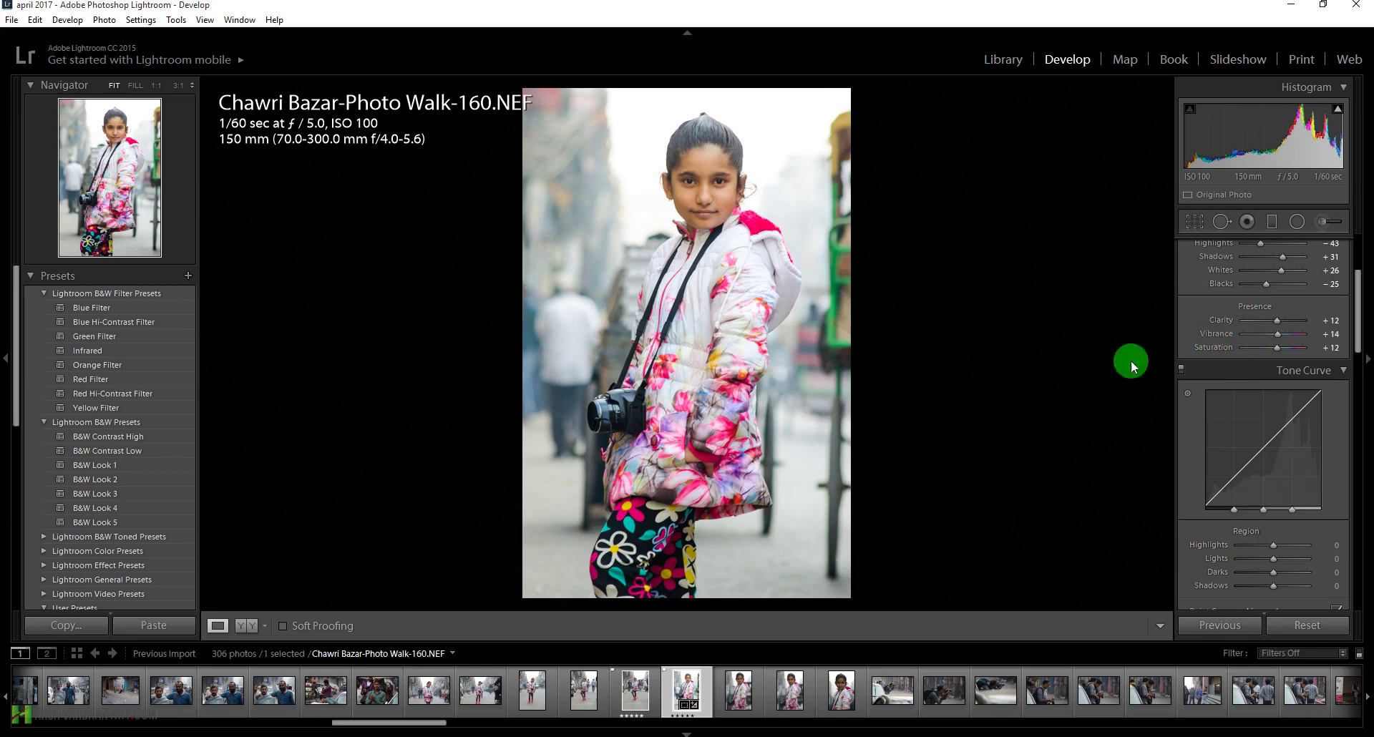
# Sharpen the photo with an Amount of 46 and Masking of 92, and set Luminance noise reduction to 15
pyautogui.moveTo(1358, 334); pyautogui.dragTo(1320, 384)
pyautogui.press('super+plus')
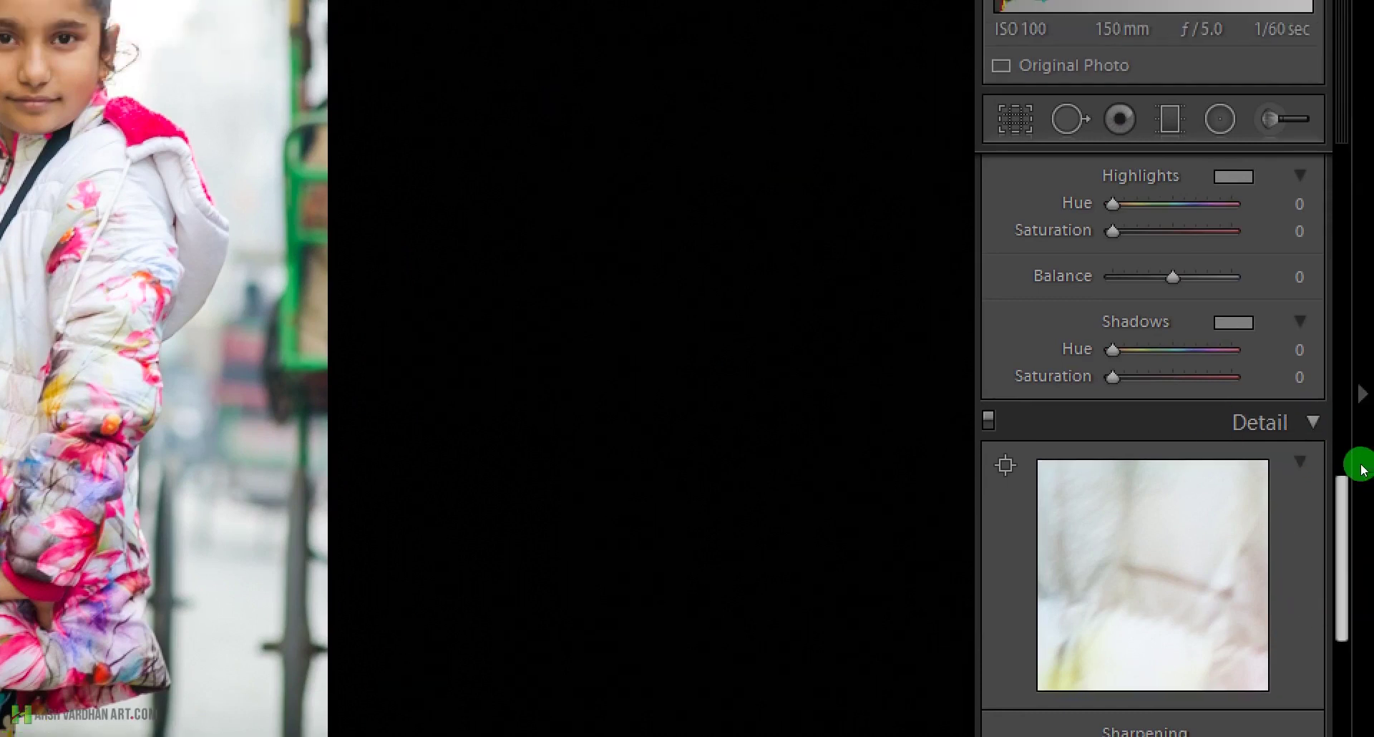
pyautogui.moveTo(1363, 437); pyautogui.dragTo(1362, 468)
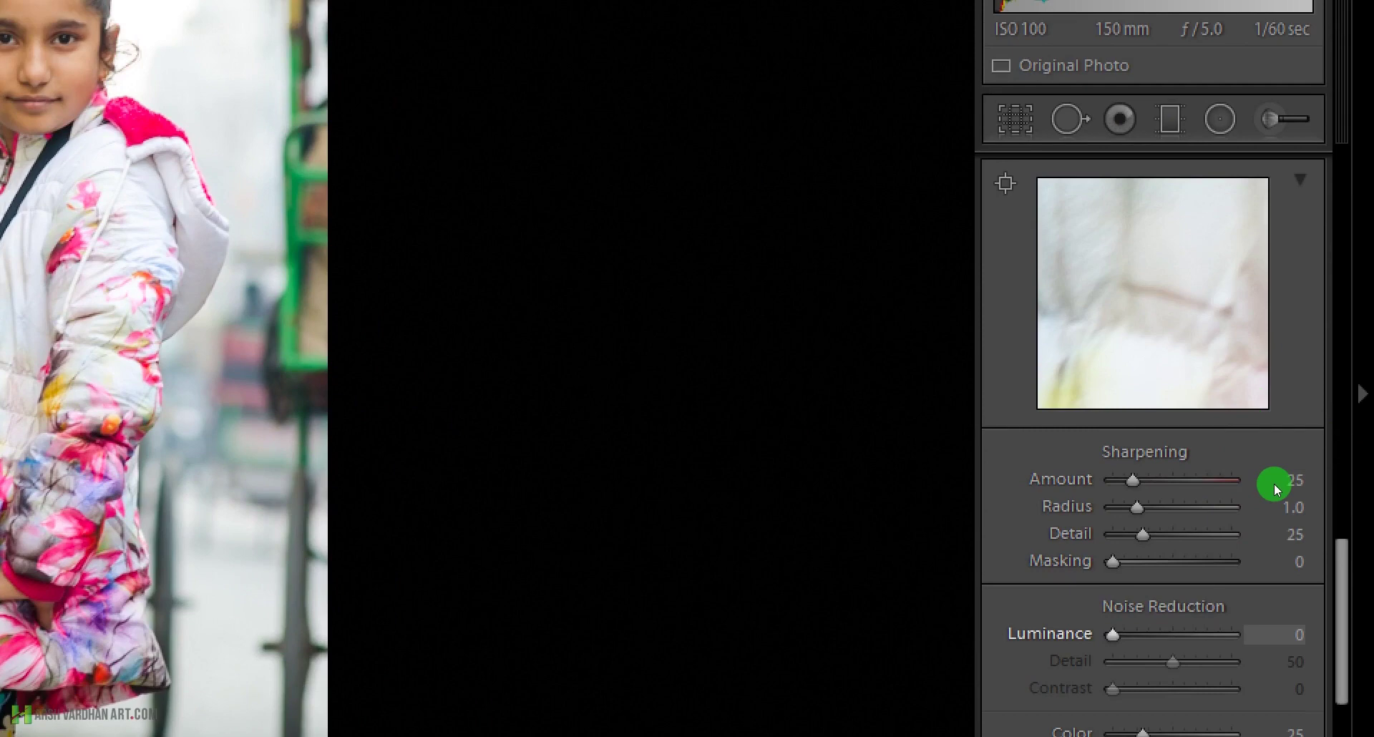
pyautogui.press('super+Escape')
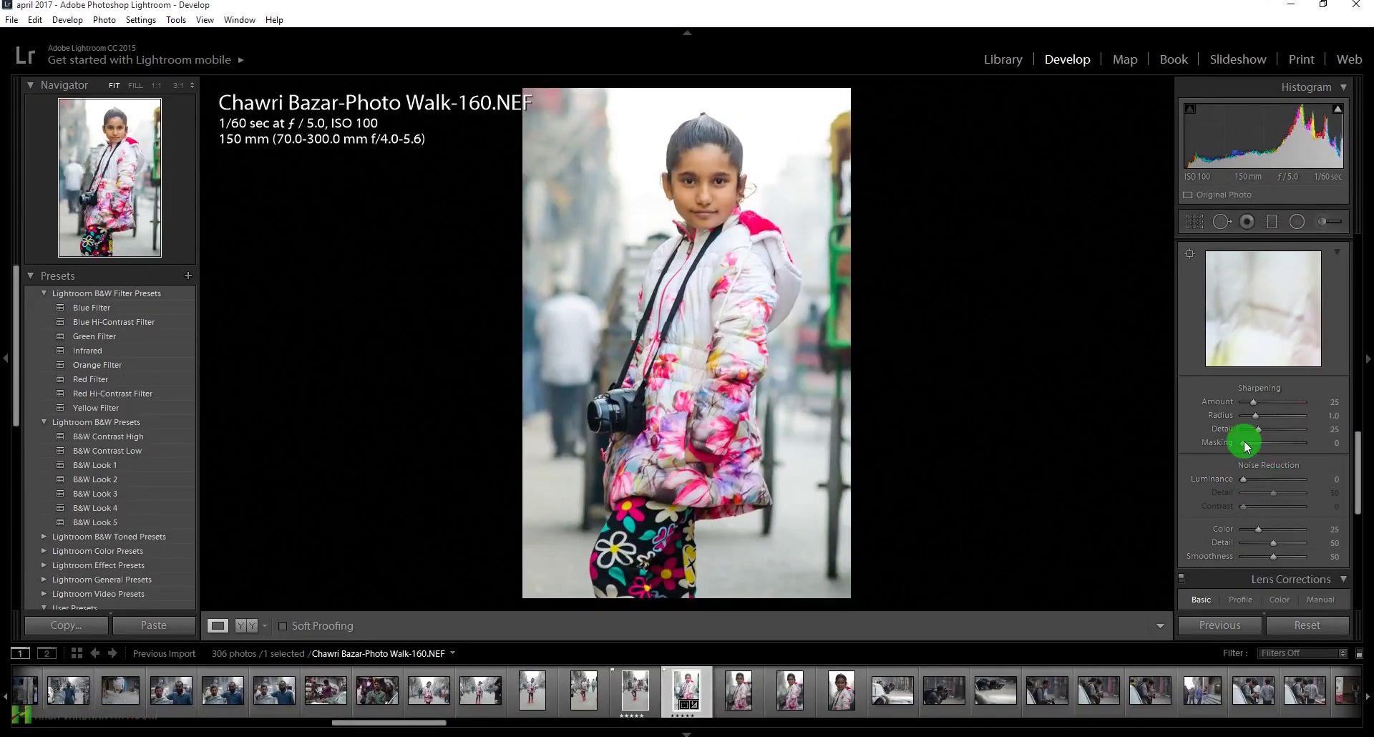
pyautogui.moveTo(1254, 401); pyautogui.dragTo(1269, 407)
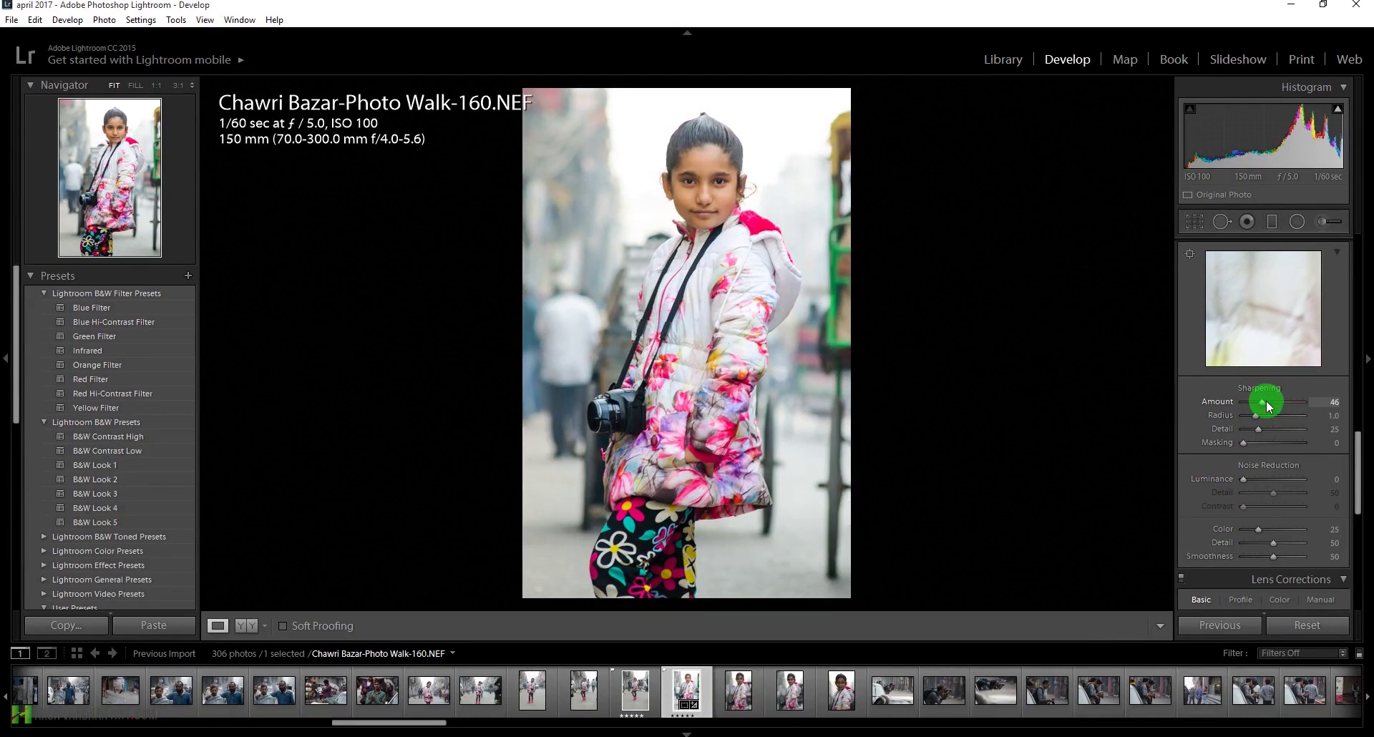
pyautogui.keyDown('alt'); pyautogui.click(1246, 447); pyautogui.keyUp('alt')
pyautogui.moveTo(1245, 447); pyautogui.dragTo(1301, 447)
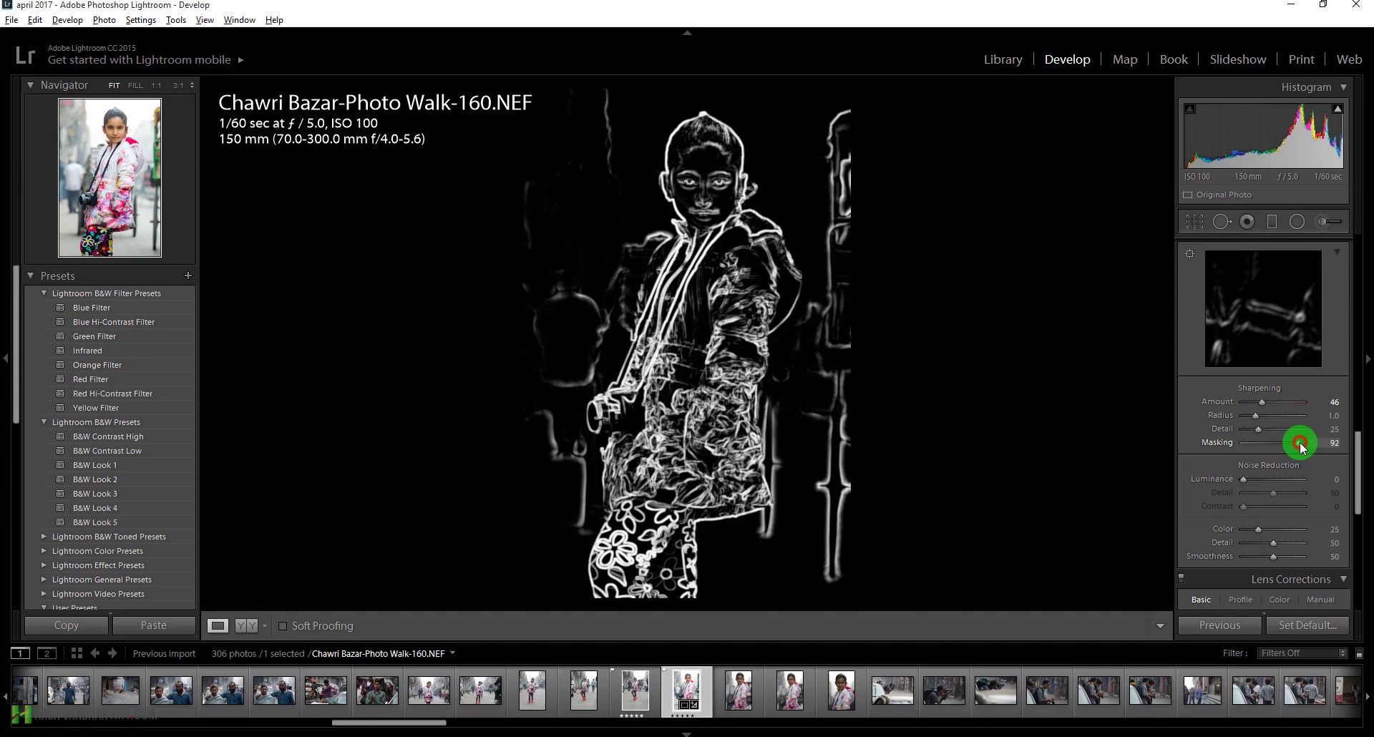
pyautogui.moveTo(1302, 447); pyautogui.dragTo(1301, 447)
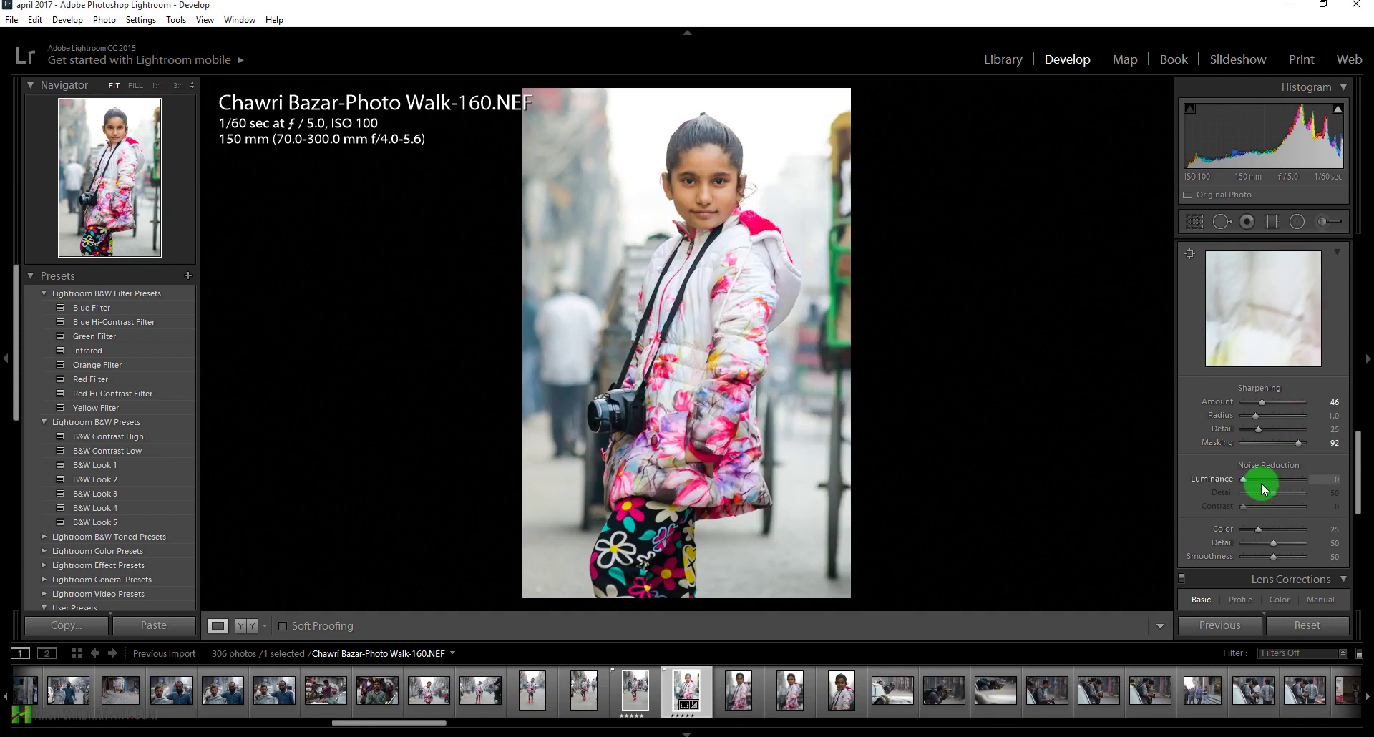
pyautogui.moveTo(1242, 479); pyautogui.dragTo(1254, 484)
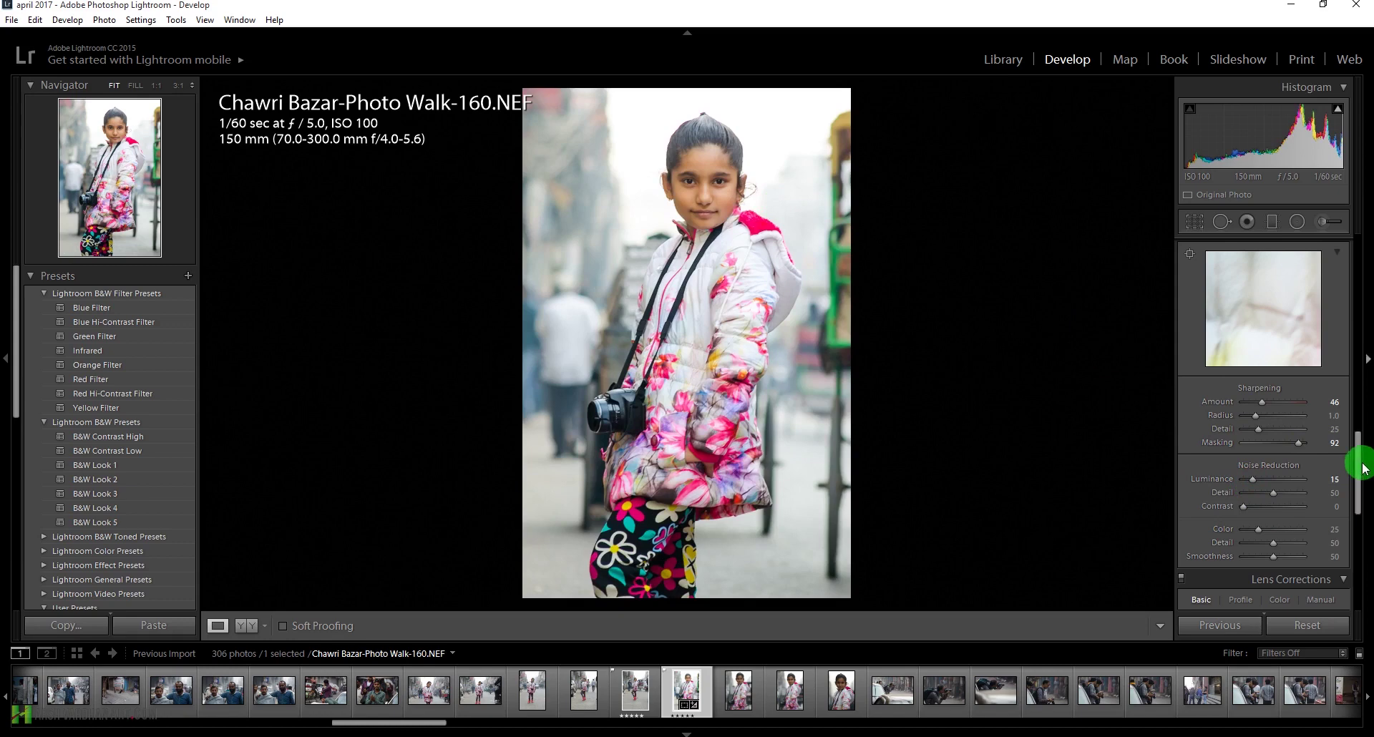
# Enable lens profile corrections and chromatic aberration removal, and inspect the jacket hood's edge at 1:1
pyautogui.moveTo(1365, 465); pyautogui.dragTo(1362, 509)
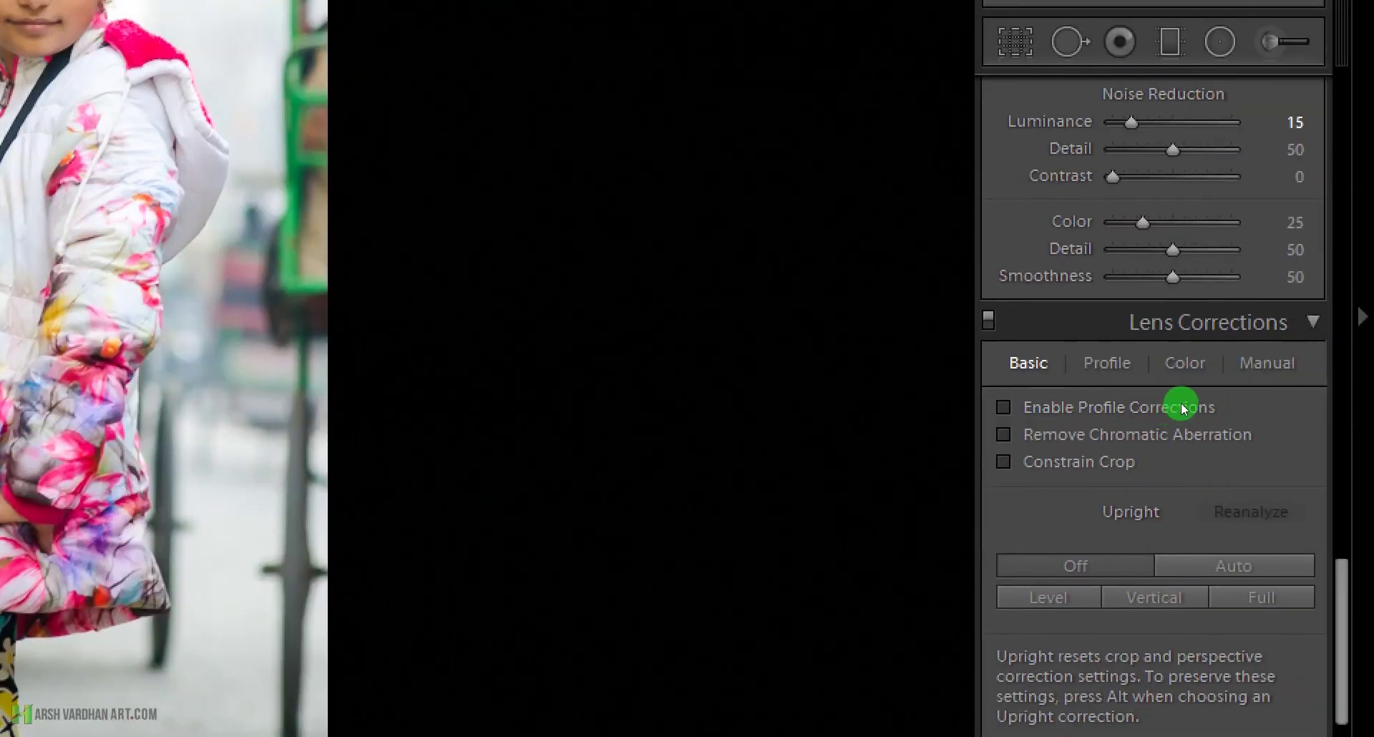
pyautogui.click(1188, 409)
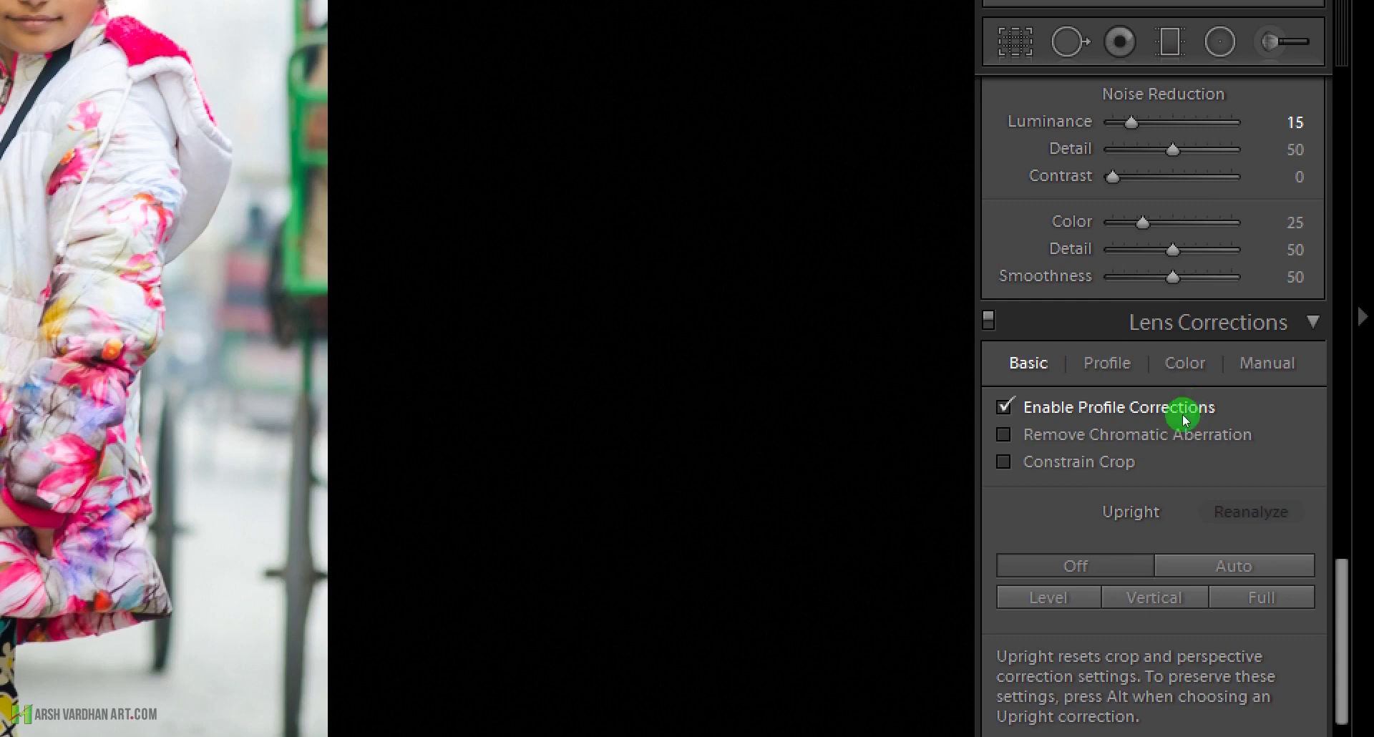
pyautogui.click(1189, 424)
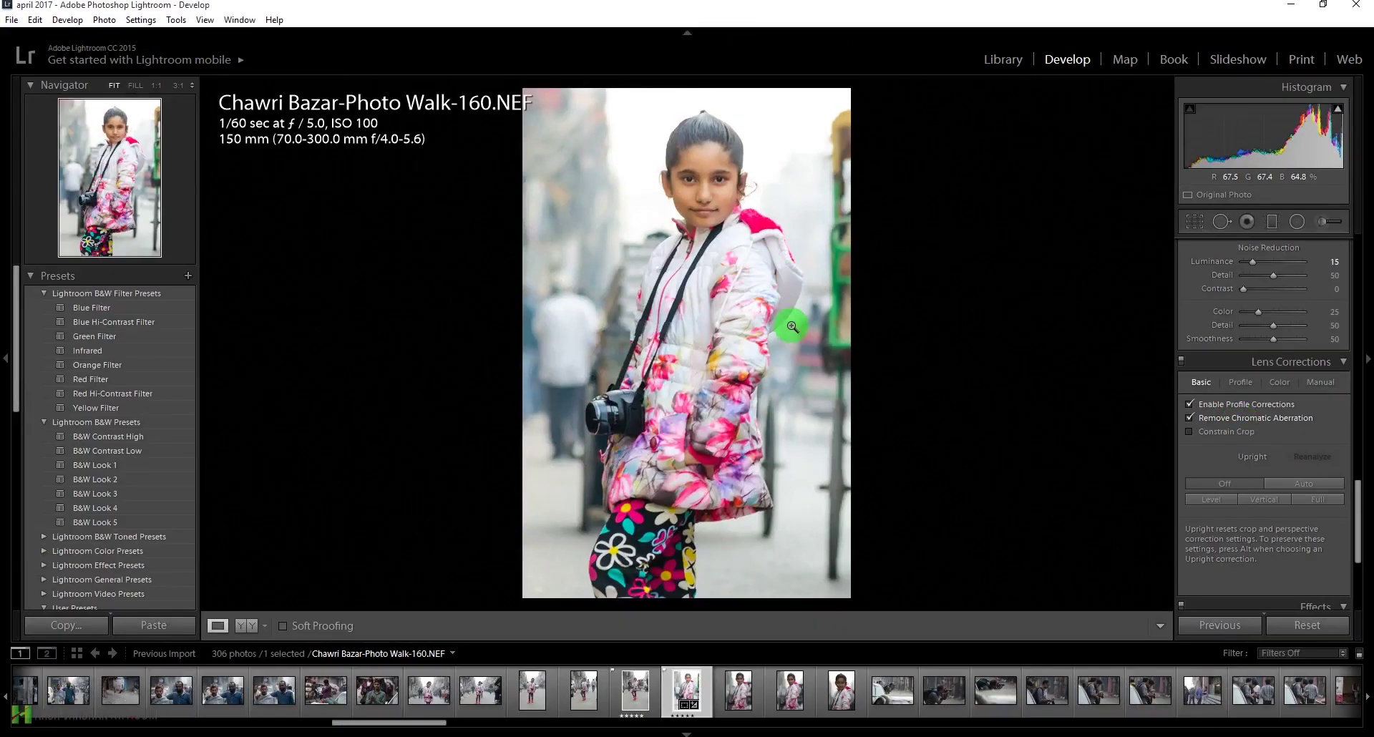
pyautogui.click(799, 274)
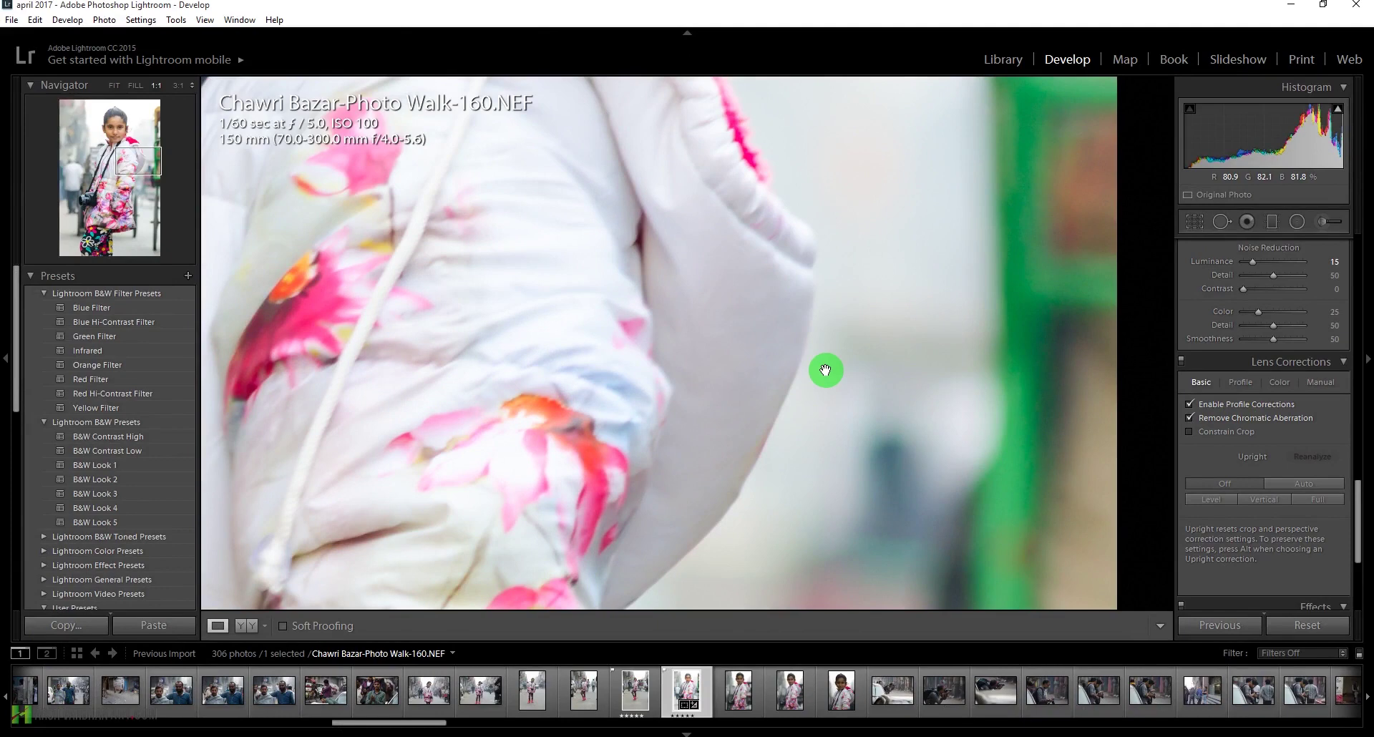
pyautogui.click(825, 370)
# Tint the highlights orange with Split Toning, using Hue 33 and Saturation 65
pyautogui.moveTo(1354, 521); pyautogui.dragTo(1354, 376)
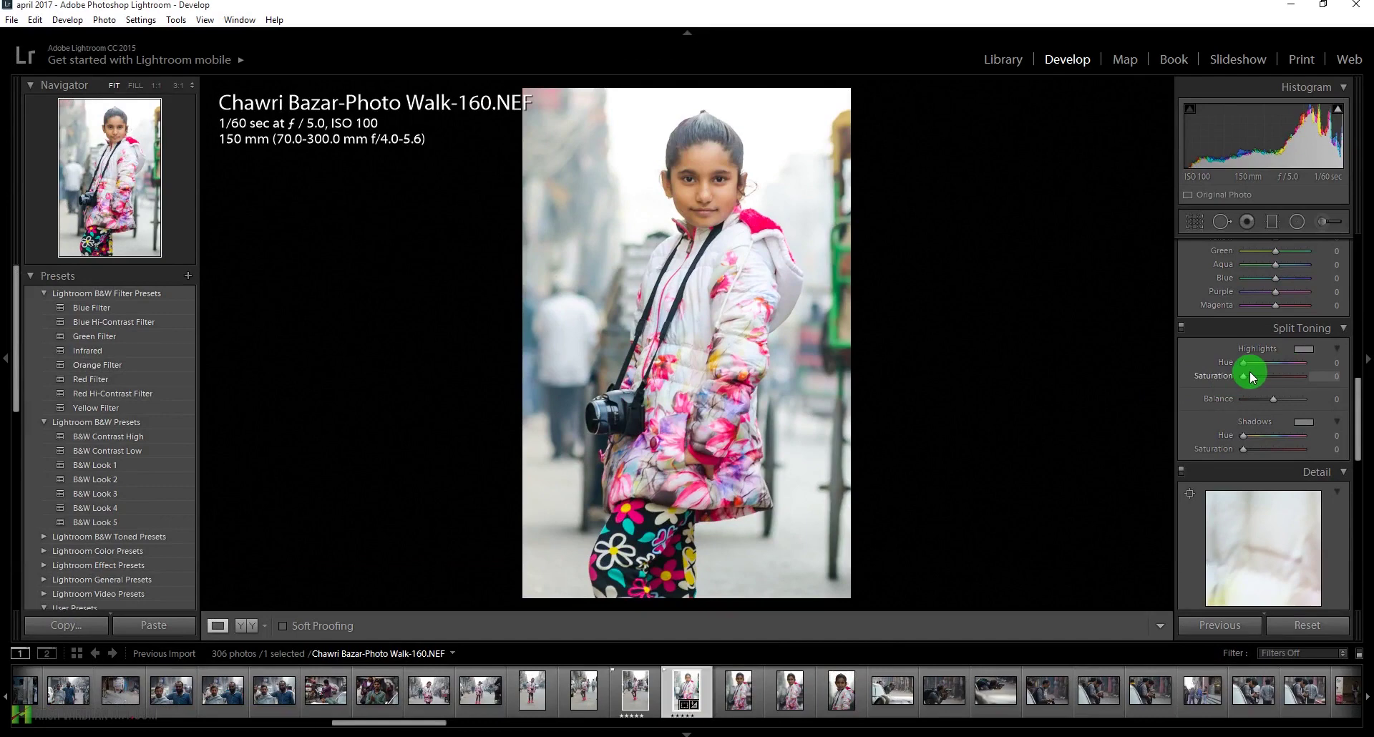
pyautogui.moveTo(1245, 385); pyautogui.dragTo(1271, 386)
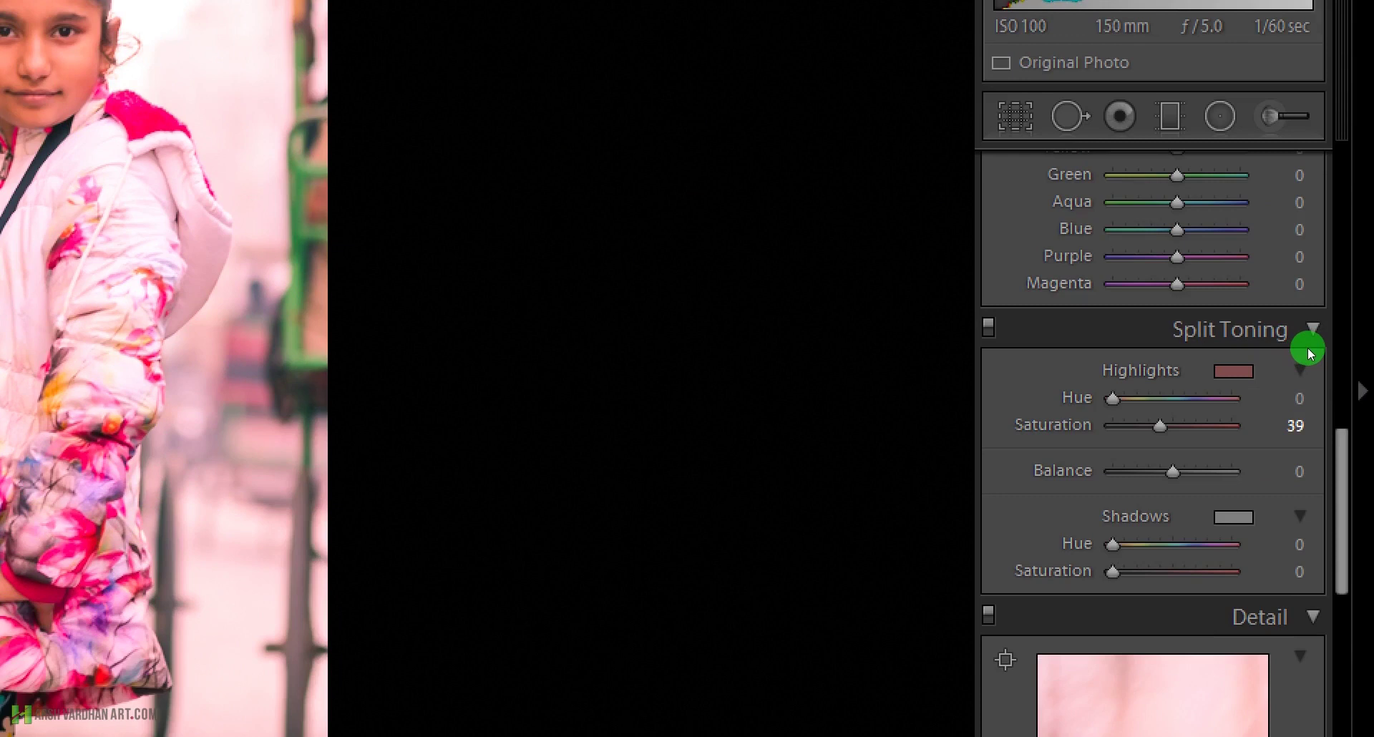
pyautogui.click(1303, 354)
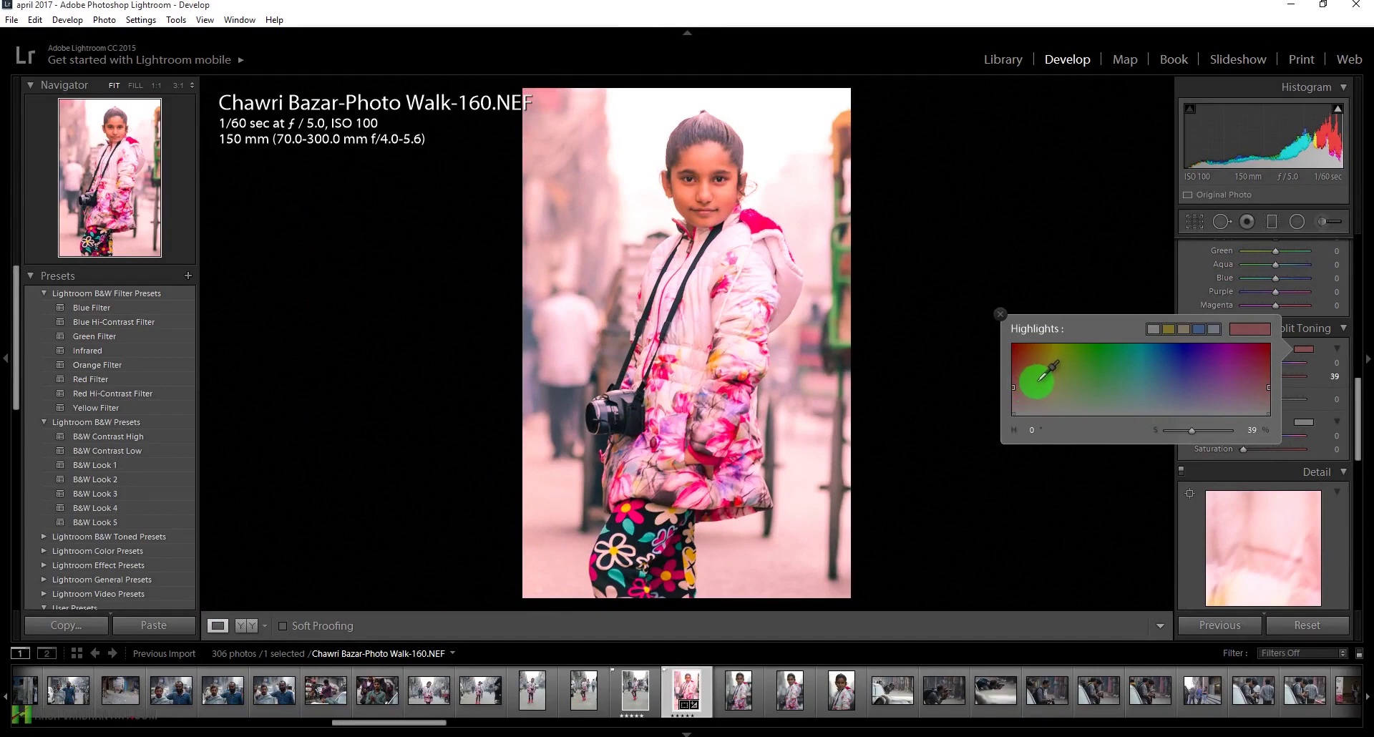
pyautogui.click(1032, 379)
pyautogui.moveTo(1036, 377); pyautogui.dragTo(1031, 379)
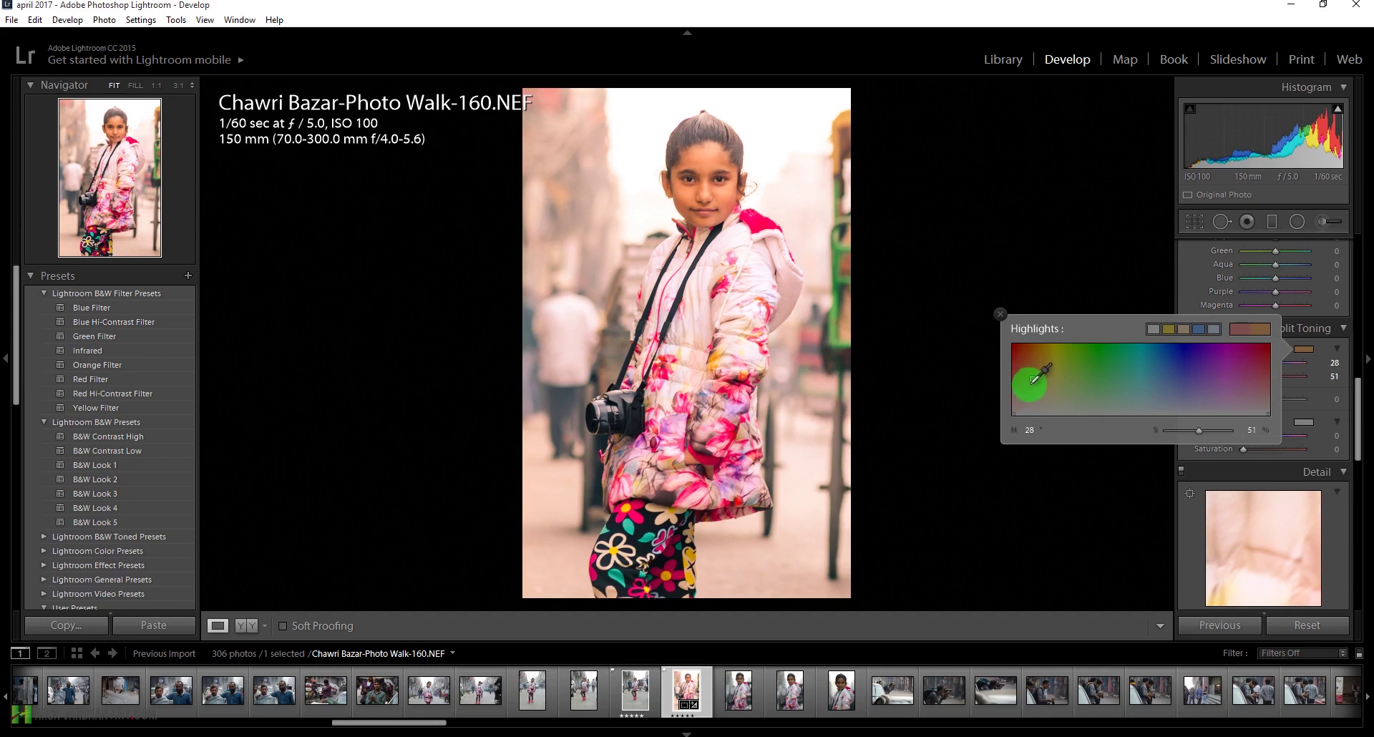
pyautogui.click(1031, 387)
pyautogui.moveTo(1031, 387); pyautogui.dragTo(1035, 388)
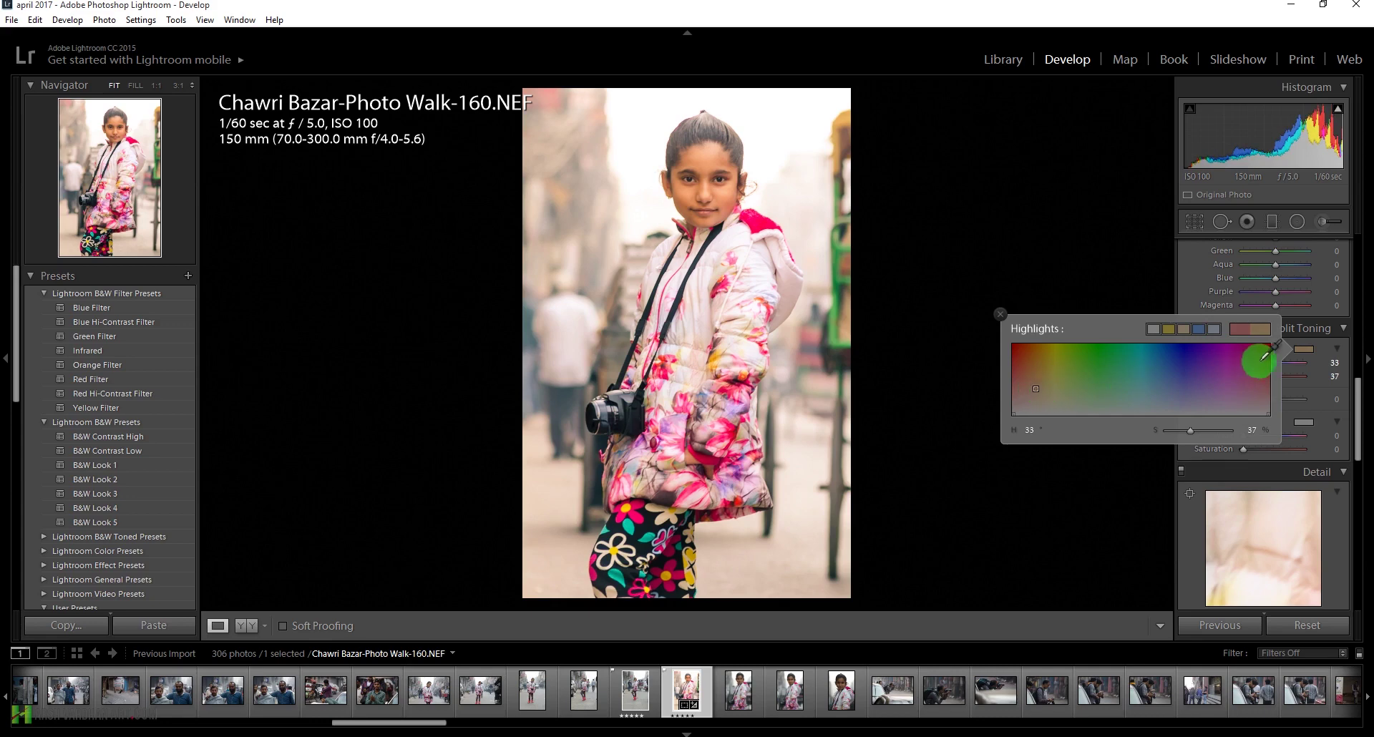
pyautogui.click(1325, 353)
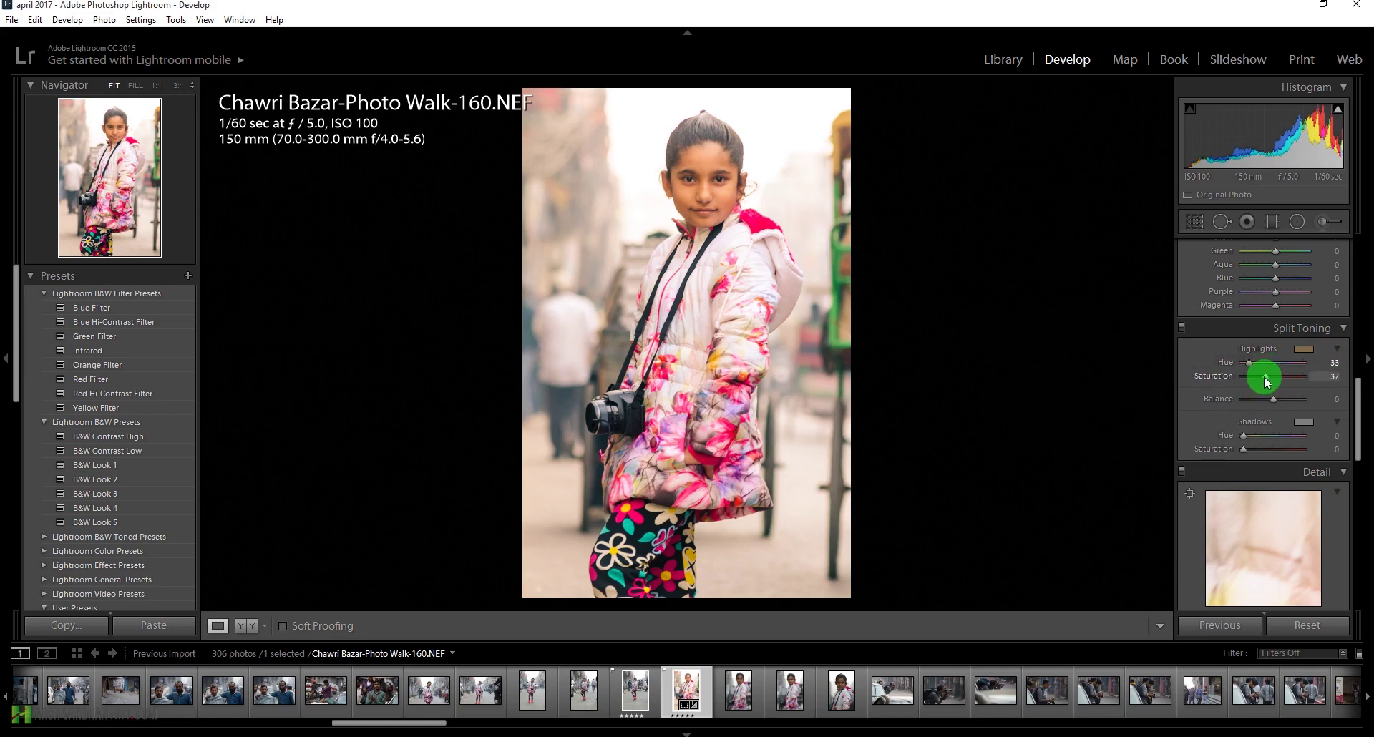
pyautogui.moveTo(1264, 377); pyautogui.dragTo(1281, 378)
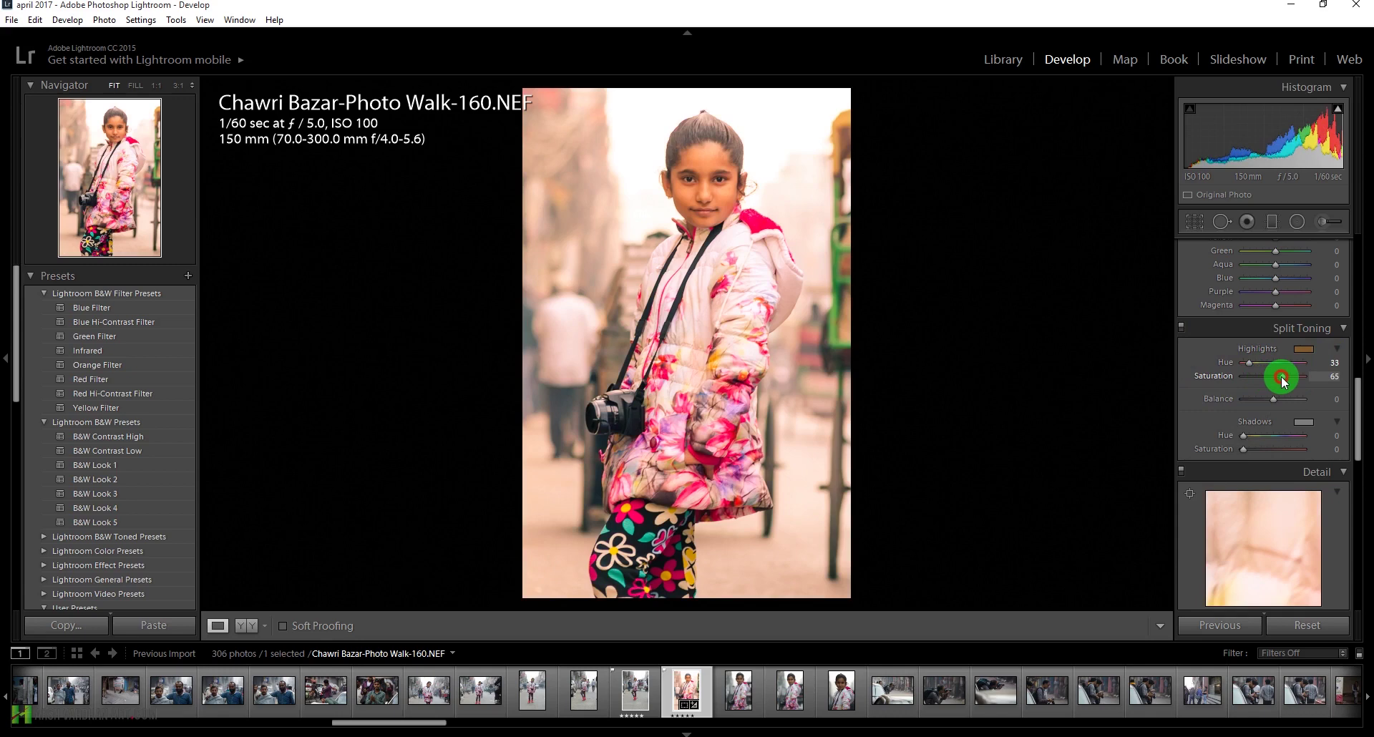
# Lower the highlights' Split Toning Saturation to 26 and compare the photo with and without the split toning
pyautogui.moveTo(1281, 378); pyautogui.dragTo(1258, 381)
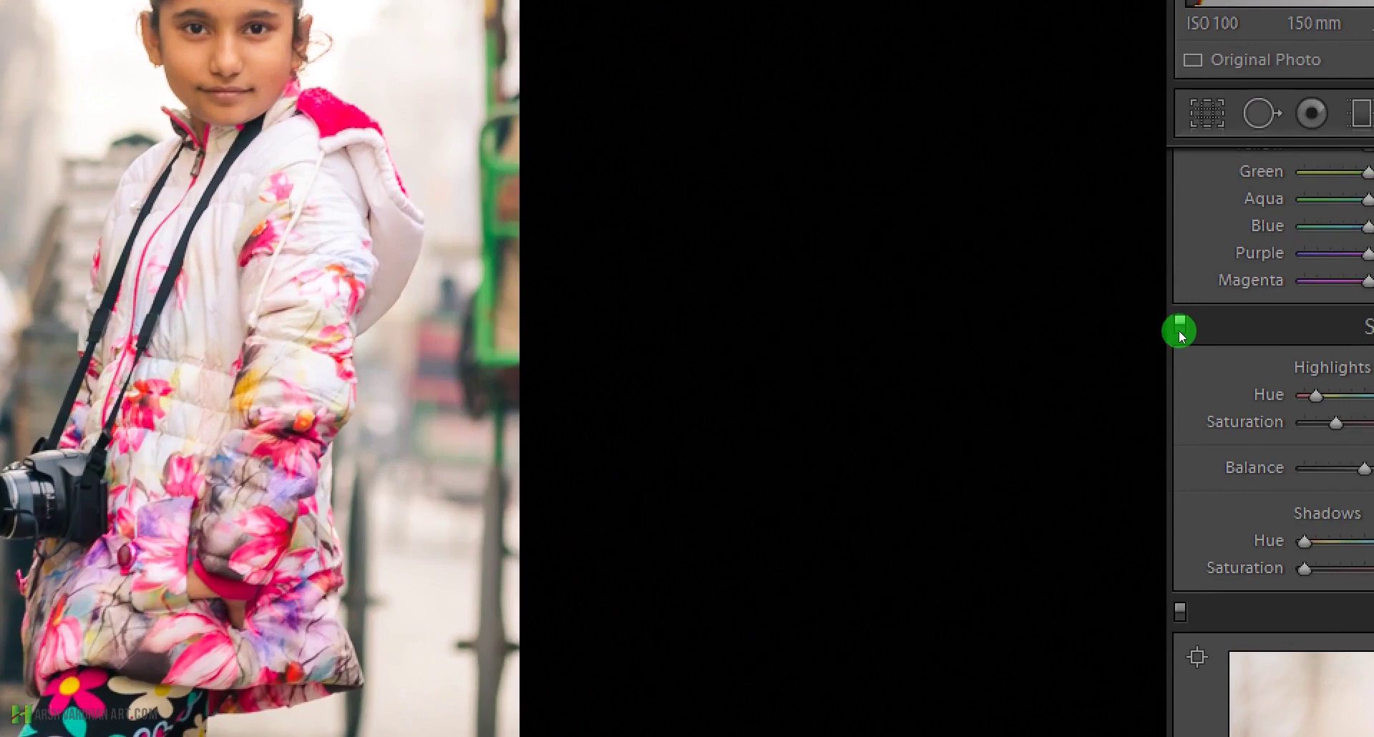
pyautogui.click(1181, 329)
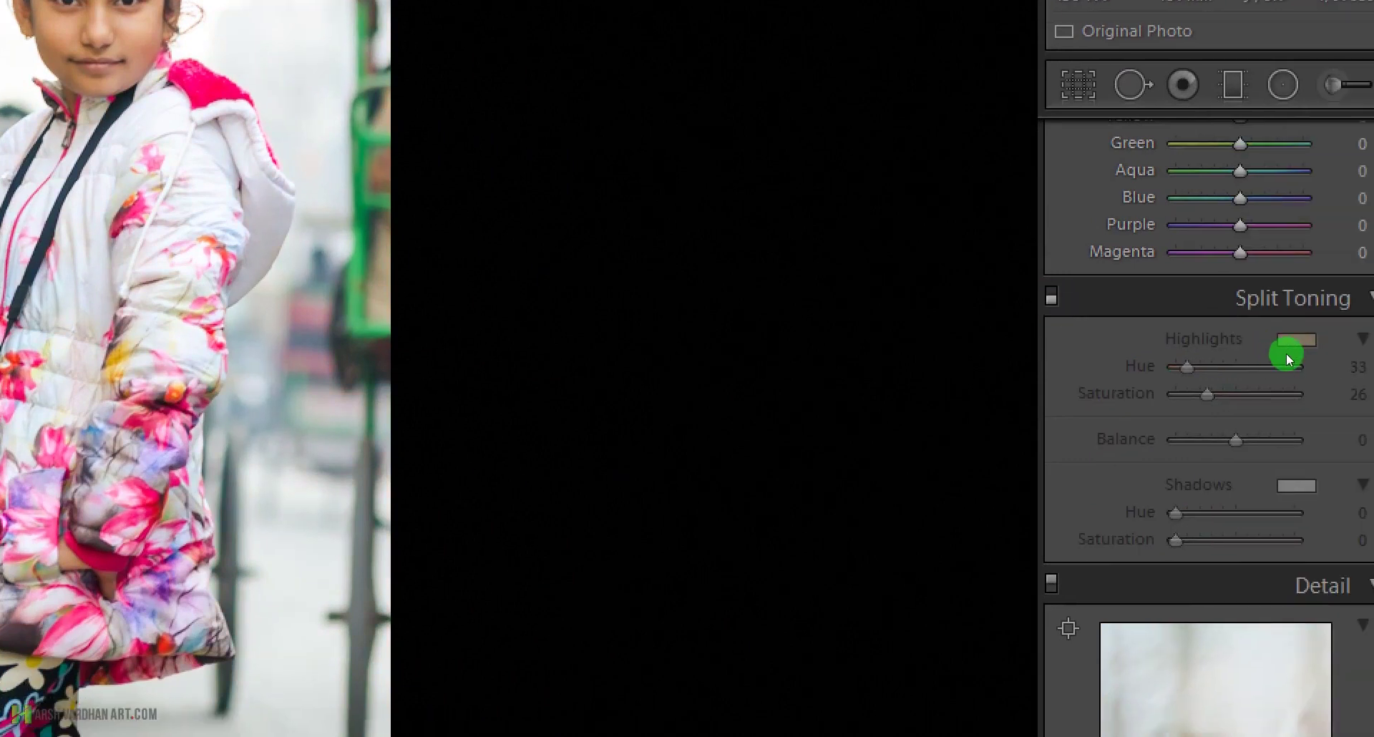
pyautogui.click(1181, 326)
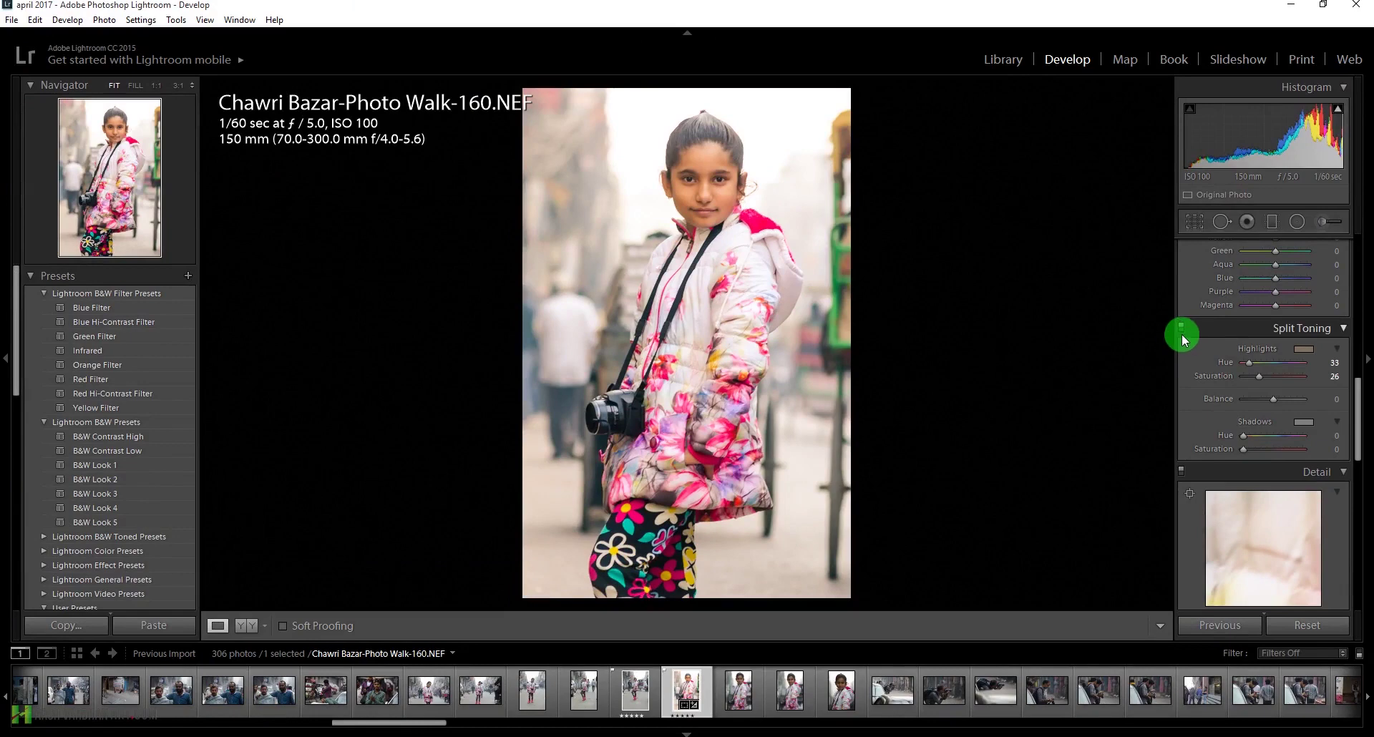
pyautogui.click(1182, 332)
pyautogui.click(1181, 333)
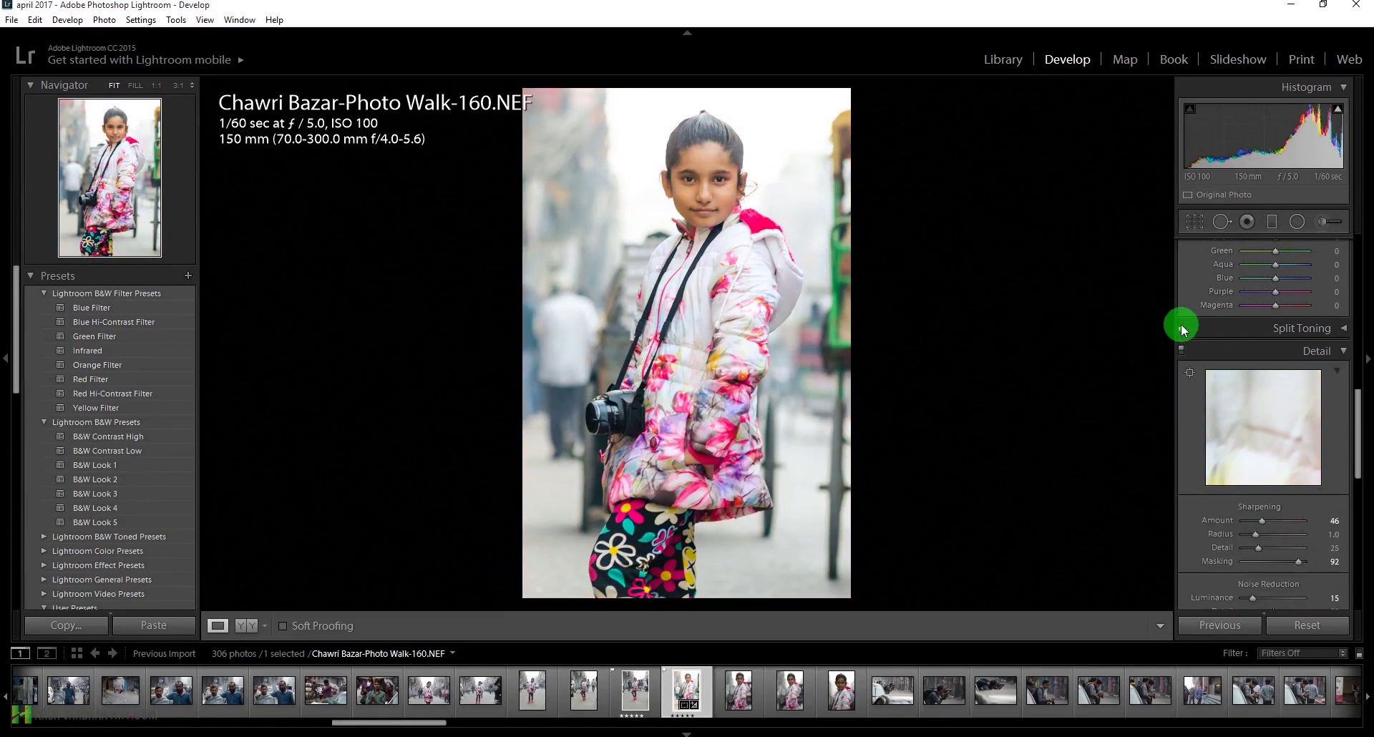
pyautogui.click(1181, 328)
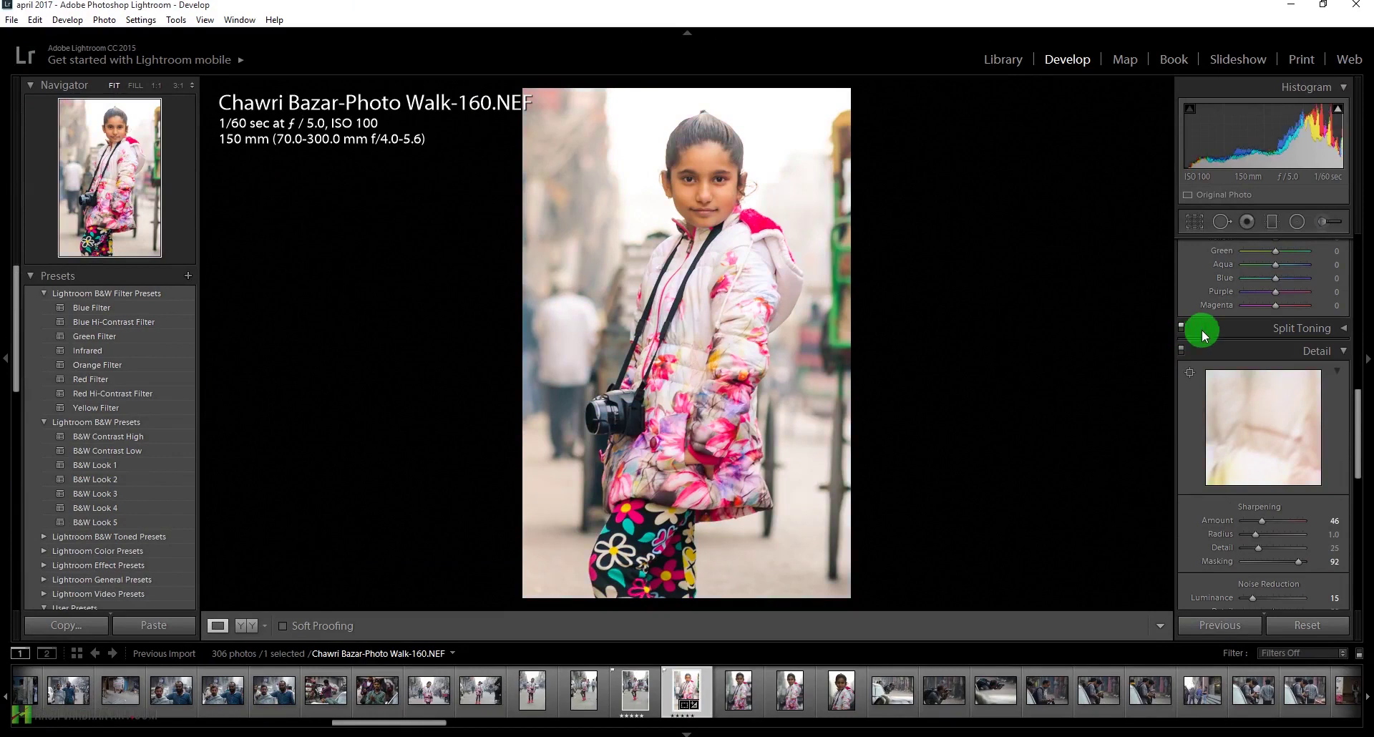
pyautogui.click(1340, 328)
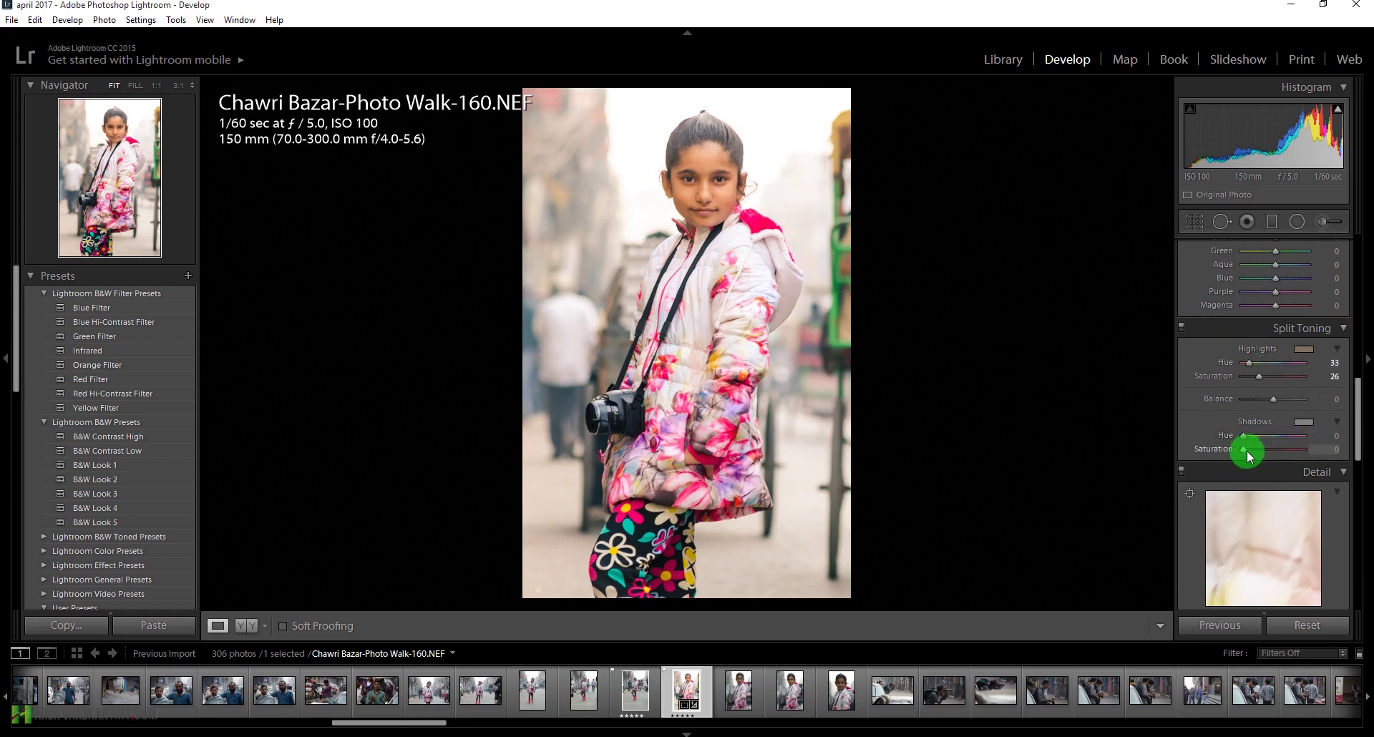
# Tint the shadows green with Split Toning, using Hue 138 and Saturation 37
pyautogui.moveTo(1238, 448); pyautogui.dragTo(1264, 452)
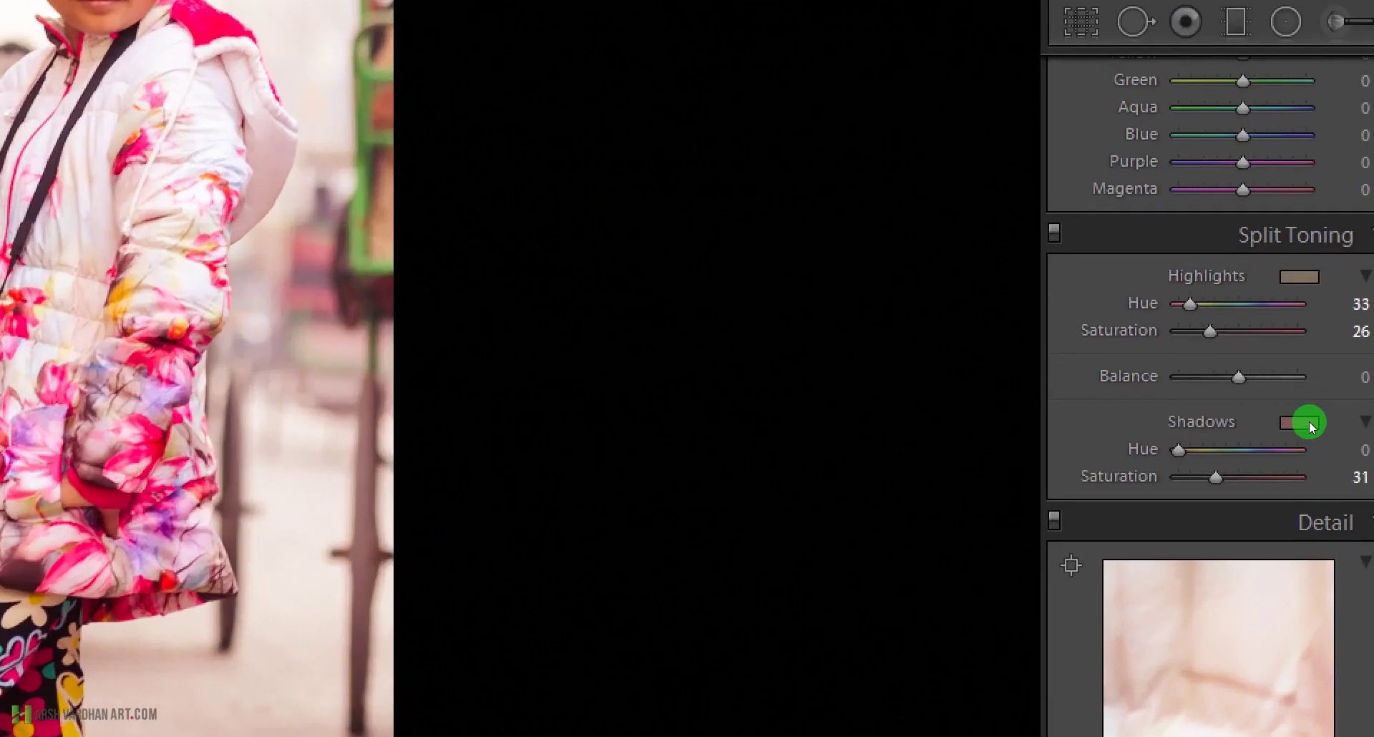
pyautogui.click(1309, 422)
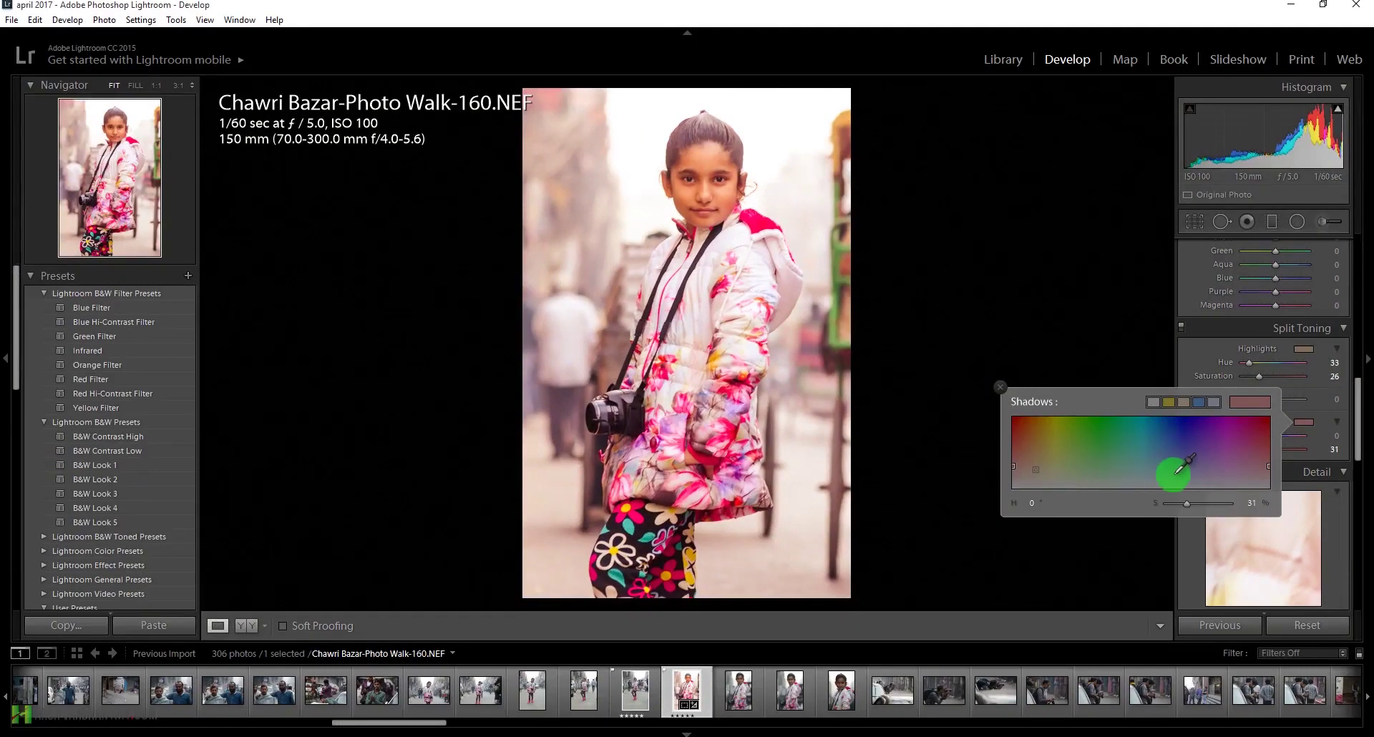
pyautogui.click(1121, 458)
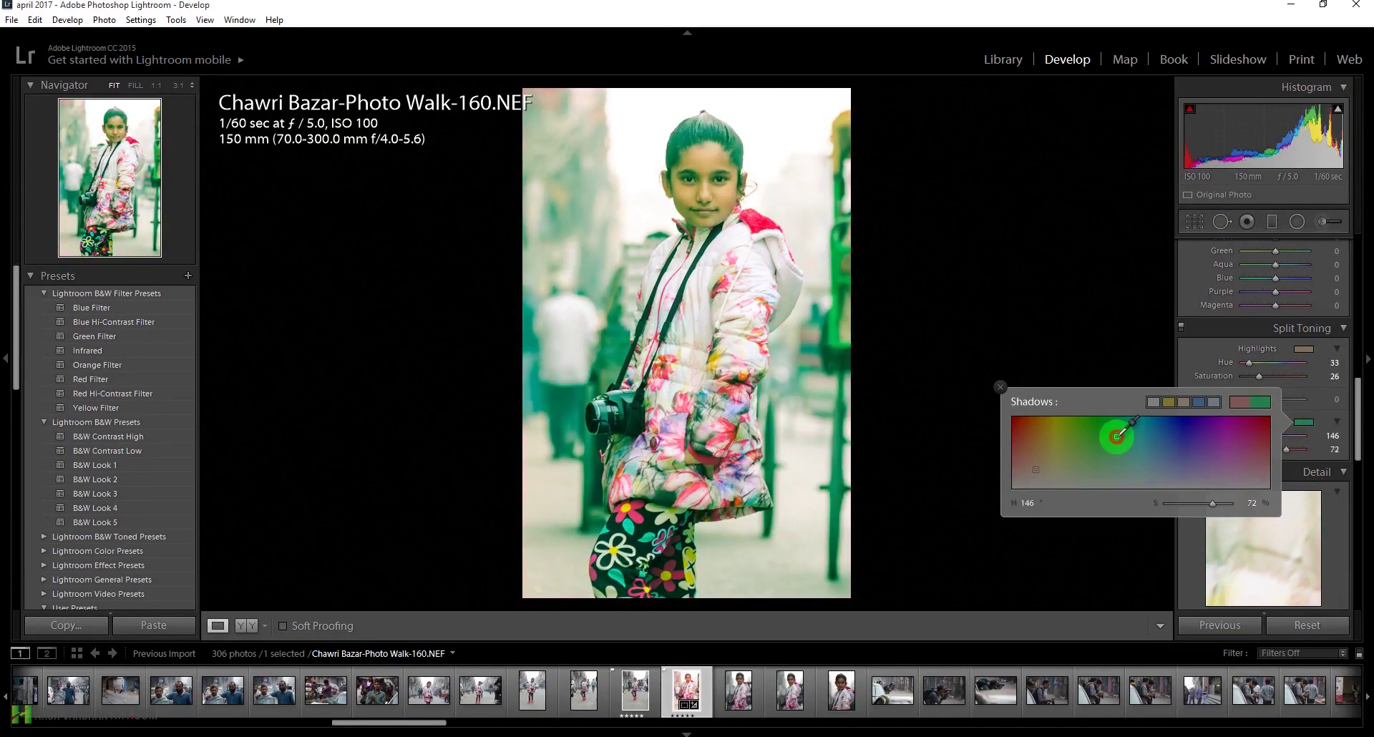
pyautogui.moveTo(1121, 458)
pyautogui.mouseDown()
pyautogui.moveTo(1114, 475)
pyautogui.moveTo(1105, 424)
pyautogui.moveTo(1111, 466)
pyautogui.mouseUp()
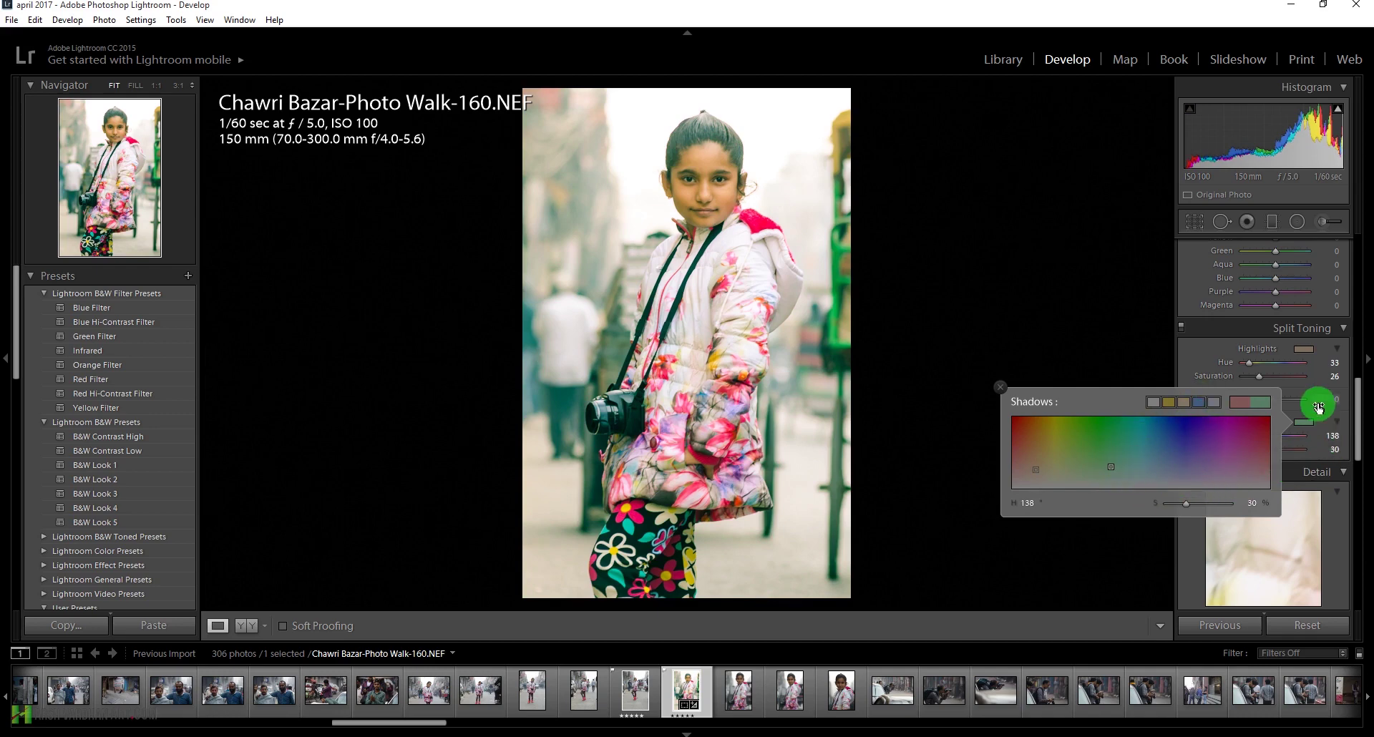
pyautogui.click(1348, 429)
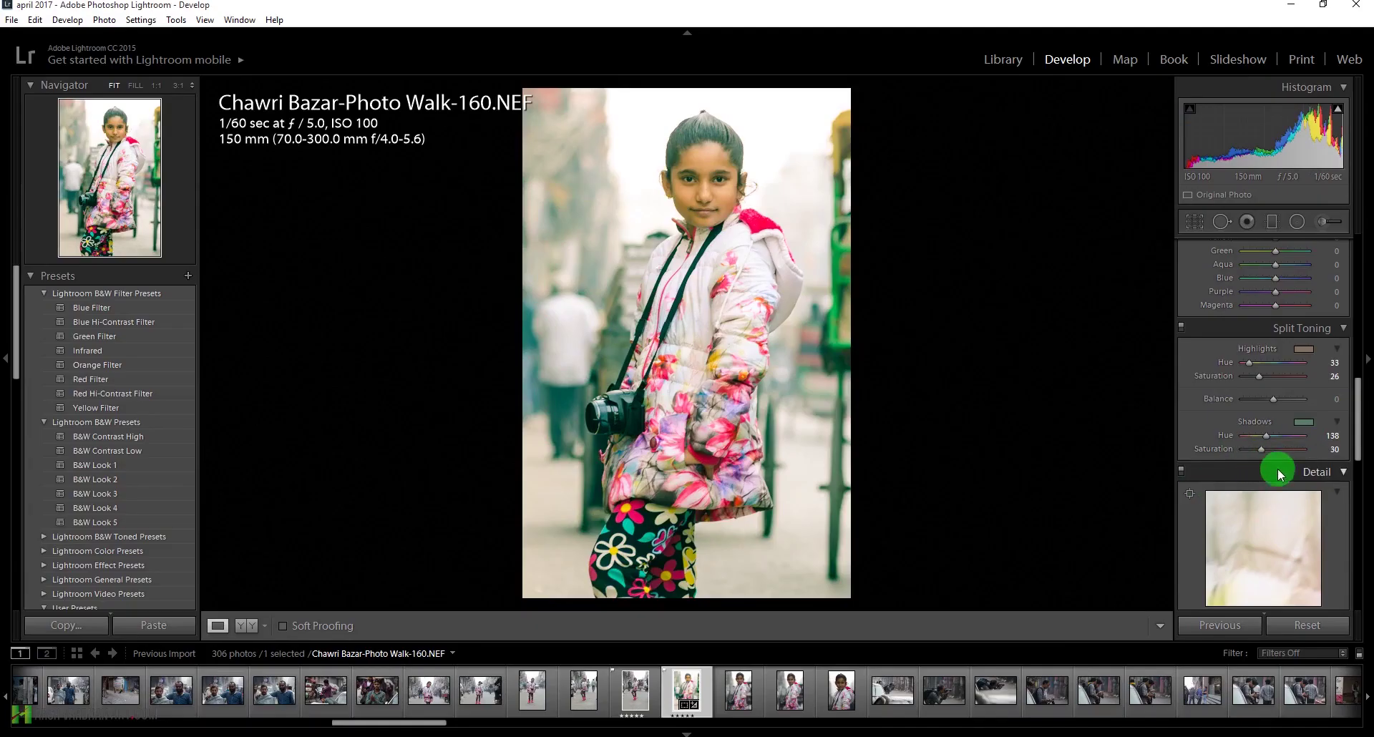
pyautogui.moveTo(1268, 463)
pyautogui.mouseDown()
pyautogui.moveTo(1255, 451)
pyautogui.moveTo(1267, 460)
pyautogui.mouseUp()
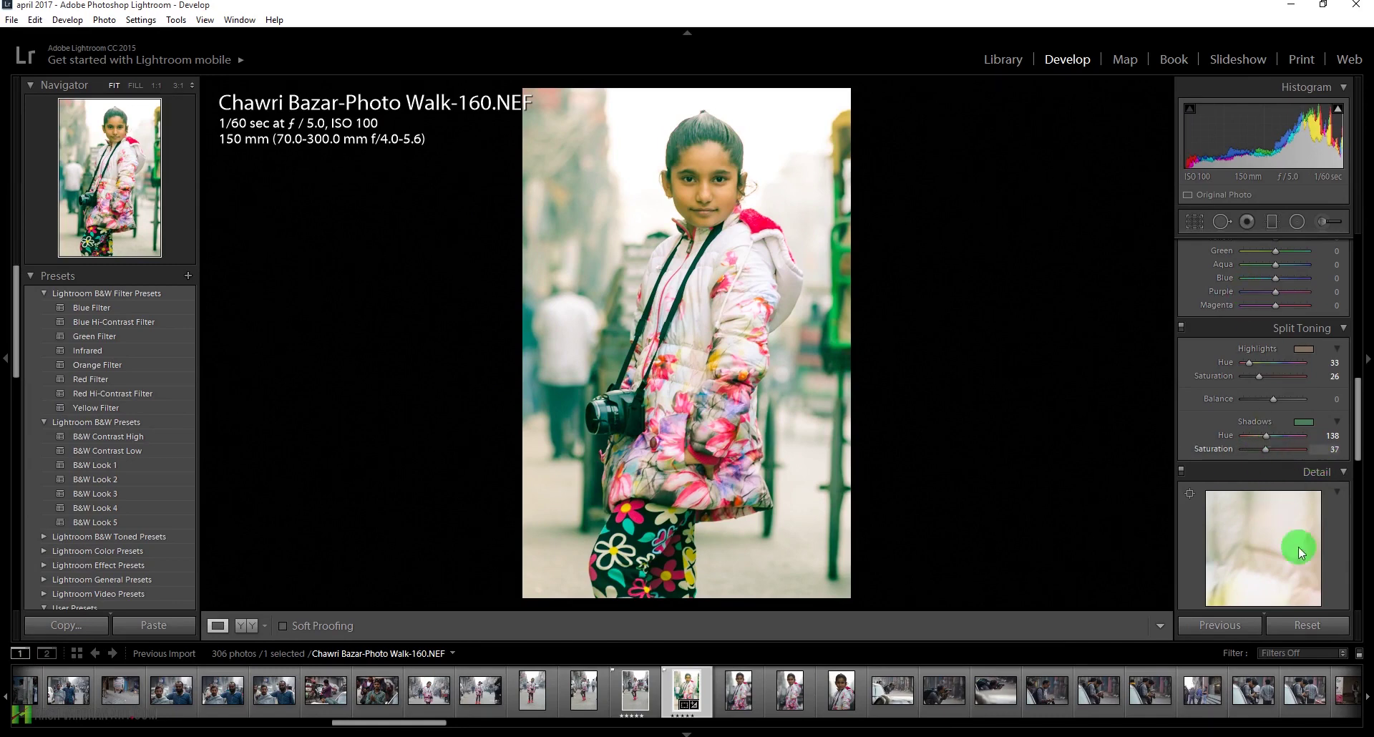
# Darken the photo's edges with a Highlight Priority post-crop vignette, trying a positive Amount before setting it to -21
pyautogui.click(1361, 409)
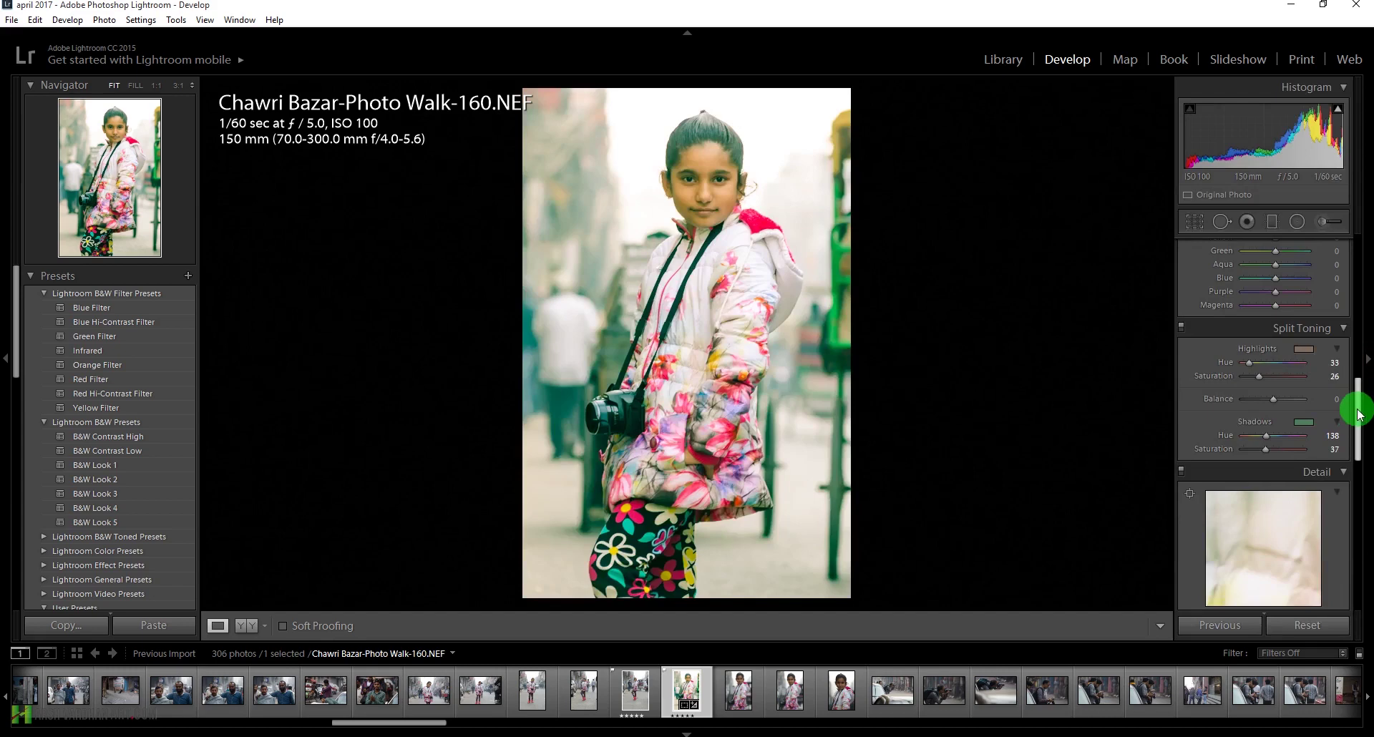
pyautogui.moveTo(1359, 413); pyautogui.dragTo(1361, 558)
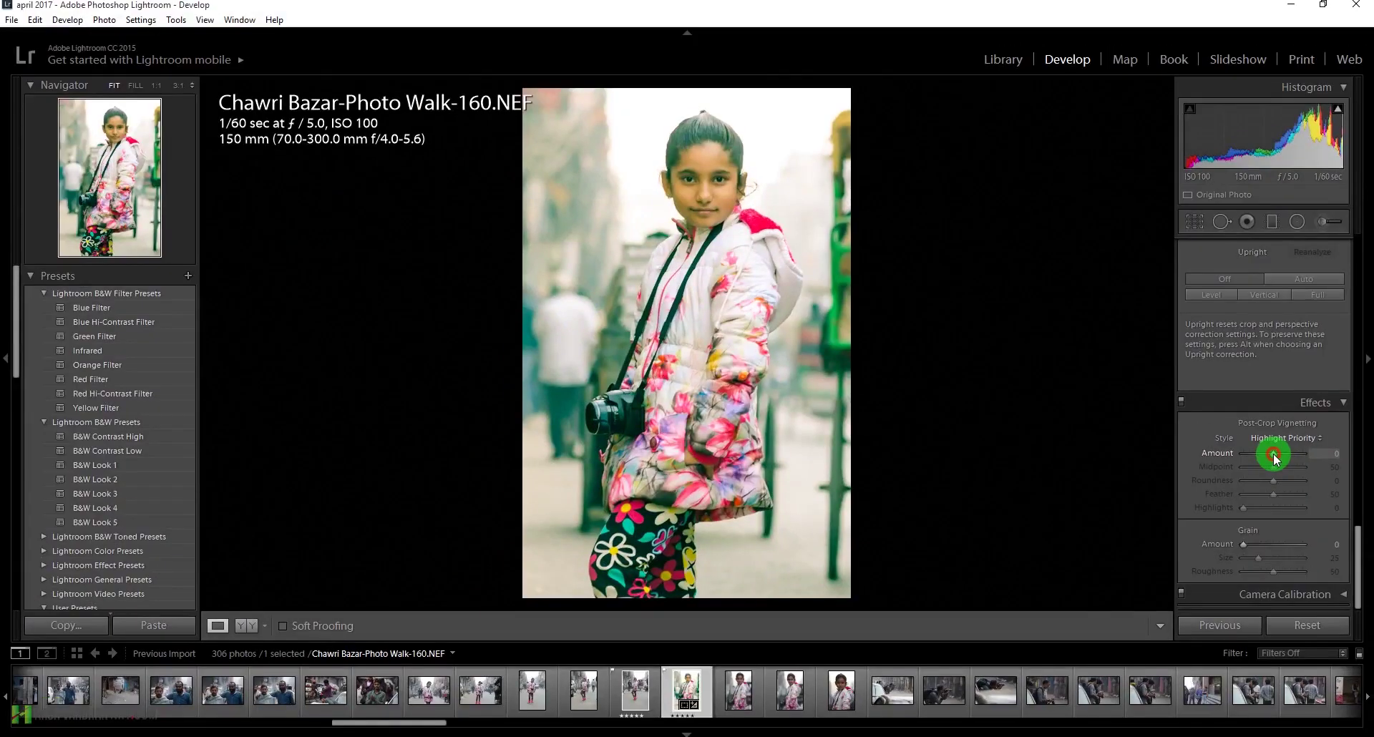
pyautogui.moveTo(1273, 455); pyautogui.dragTo(1284, 458)
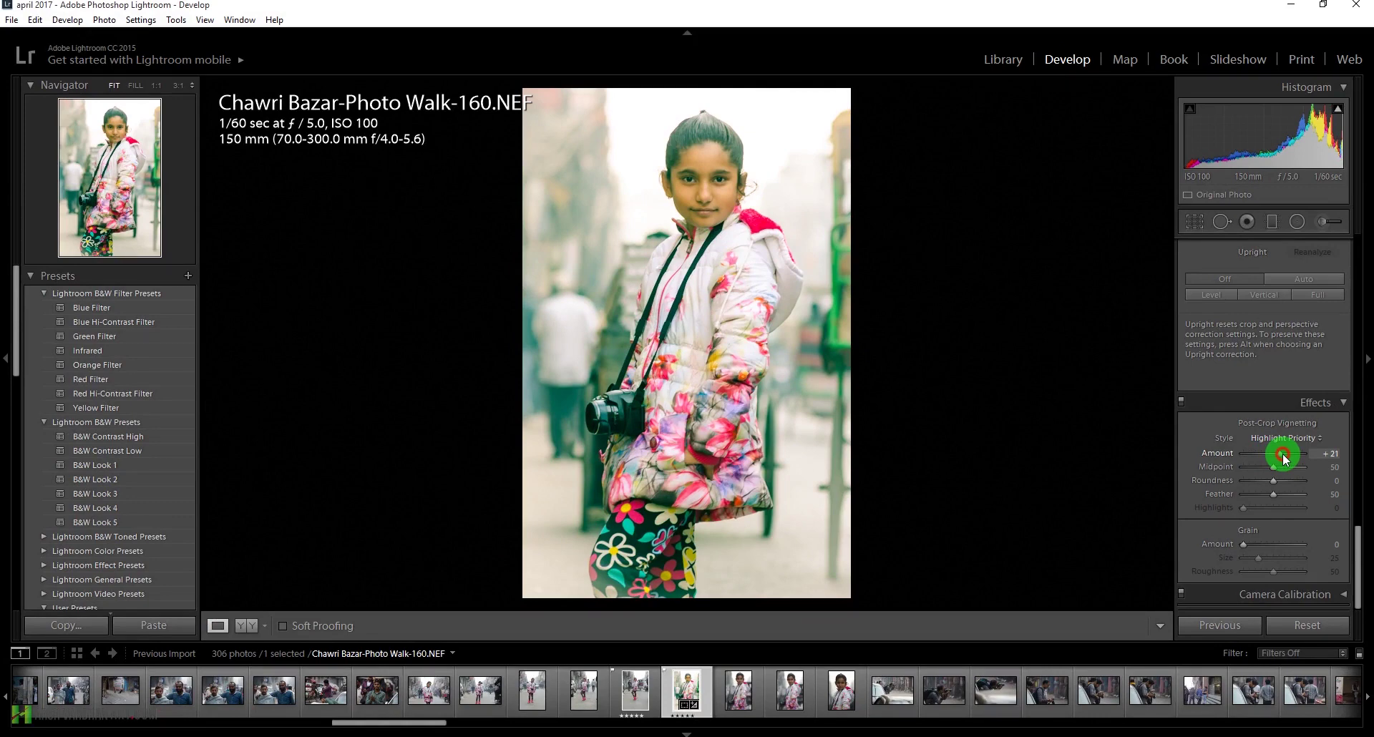
pyautogui.moveTo(1283, 459); pyautogui.dragTo(1272, 460)
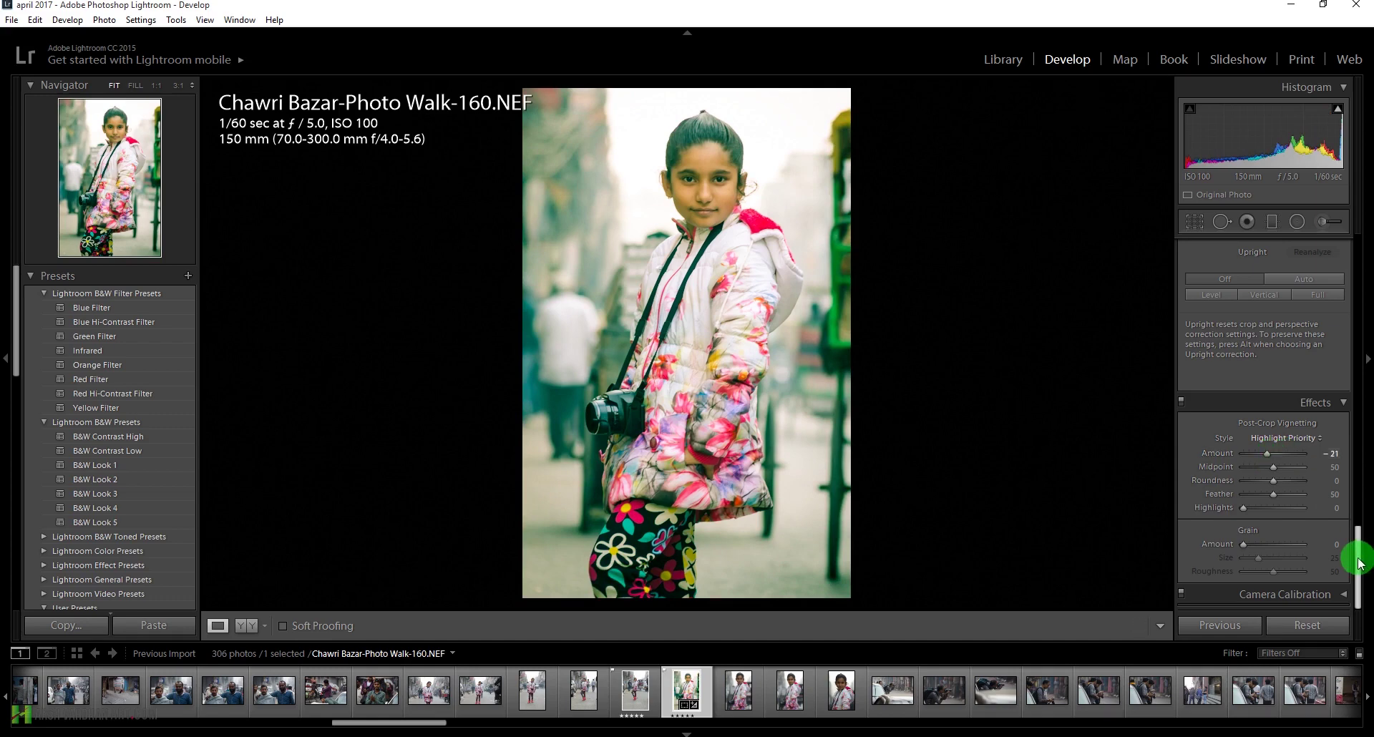
# Shift the Split Toning shadows to Hue 176 and refine the highlights to Hue 30 and Saturation 29
pyautogui.moveTo(1358, 562); pyautogui.dragTo(1366, 399)
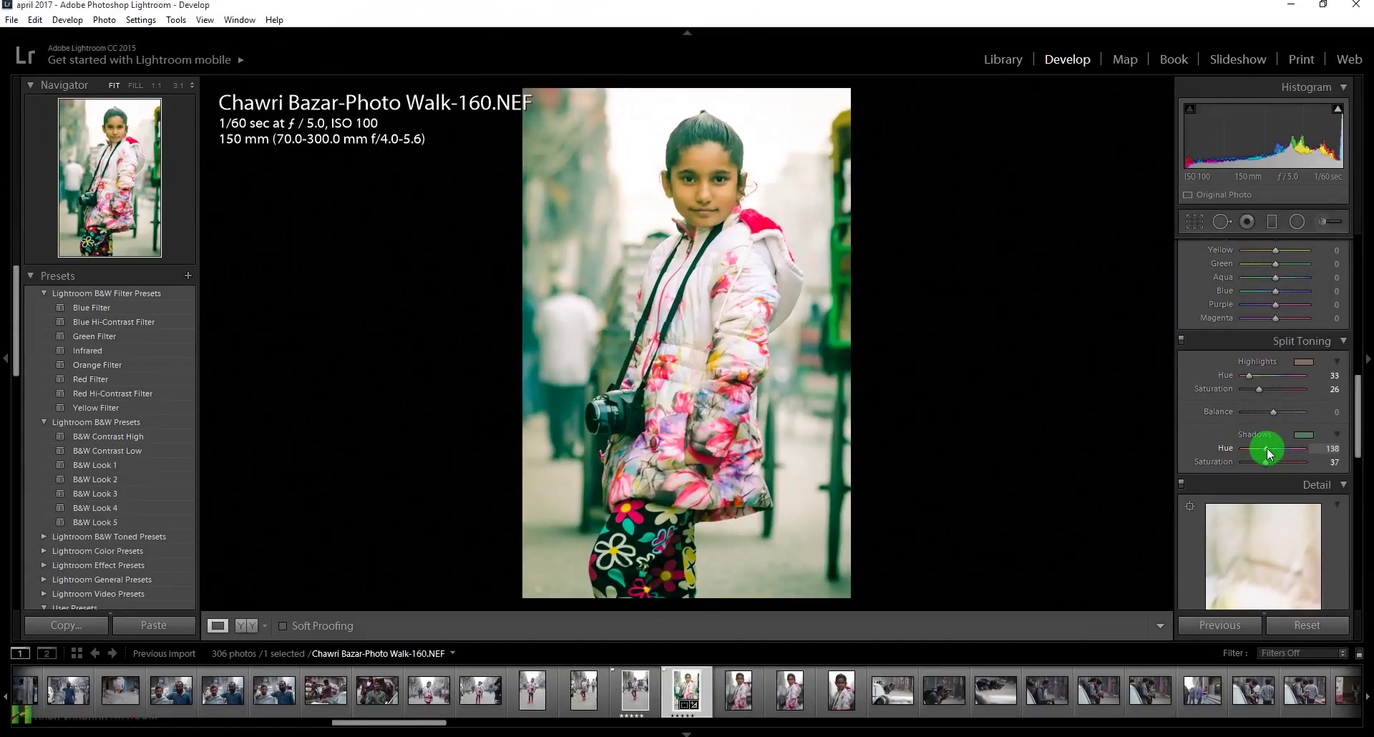
pyautogui.click(1266, 449)
pyautogui.moveTo(1268, 450); pyautogui.dragTo(1271, 451)
pyautogui.moveTo(1271, 453); pyautogui.dragTo(1273, 453)
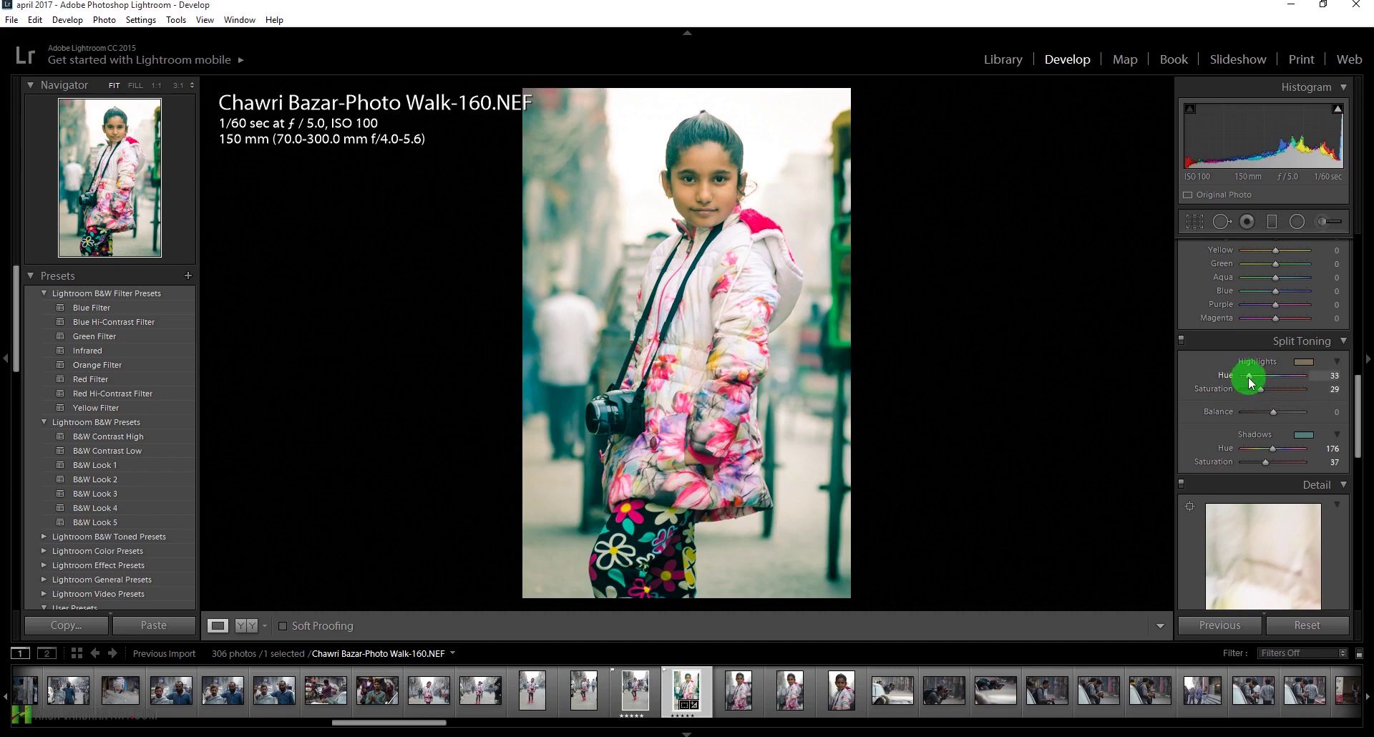
pyautogui.moveTo(1248, 379); pyautogui.dragTo(1248, 383)
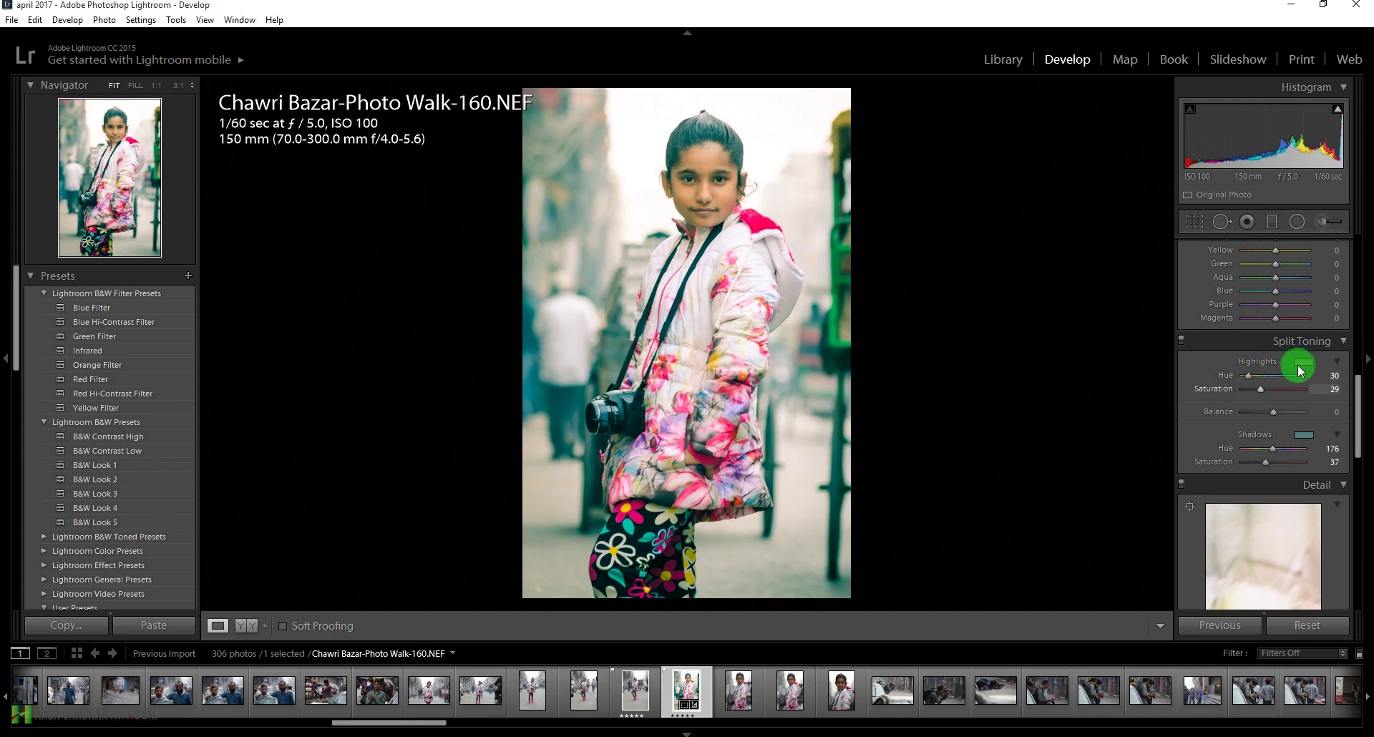
# Paint an Adjustment Brush mask over the girl's face and neck with Auto Mask enabled, checking the edit pin's visibility
pyautogui.scroll(5, 1358, 392)
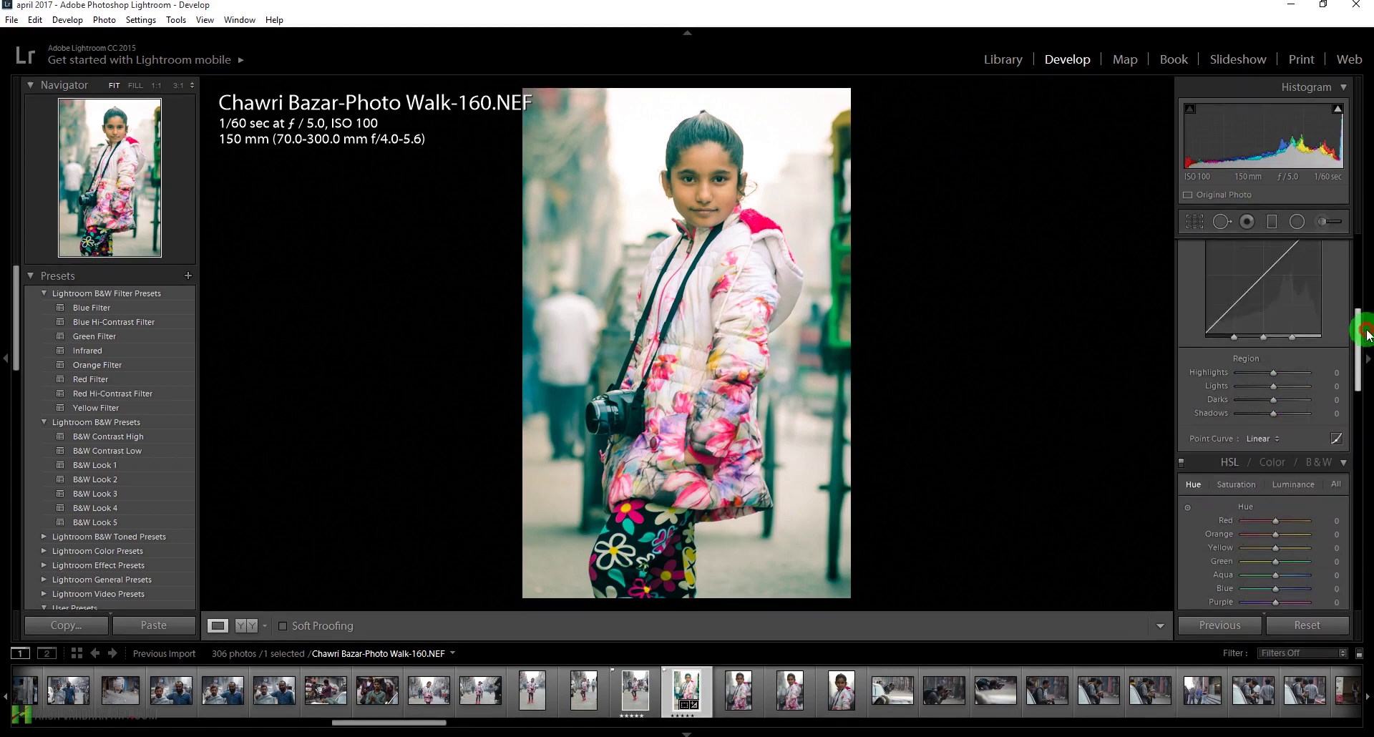
pyautogui.click(1324, 222)
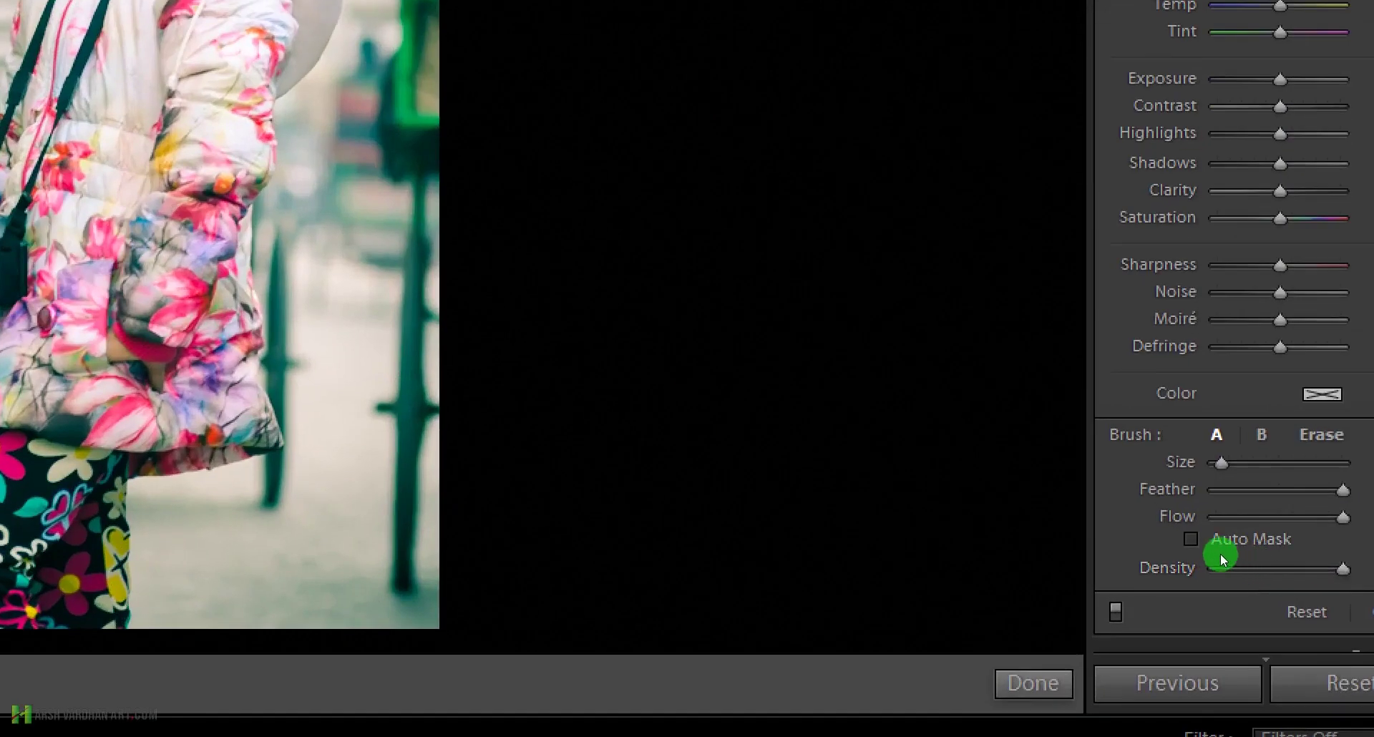
pyautogui.click(1225, 549)
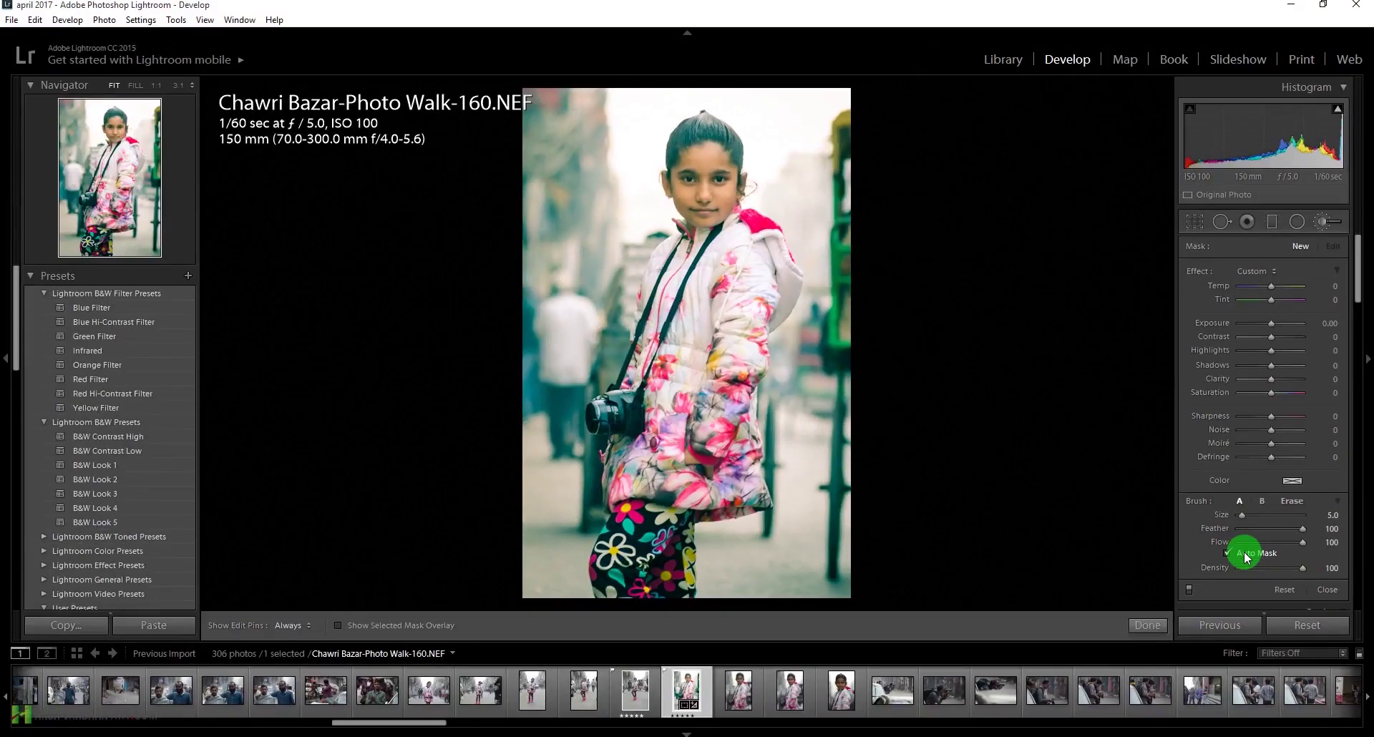
pyautogui.press('h')
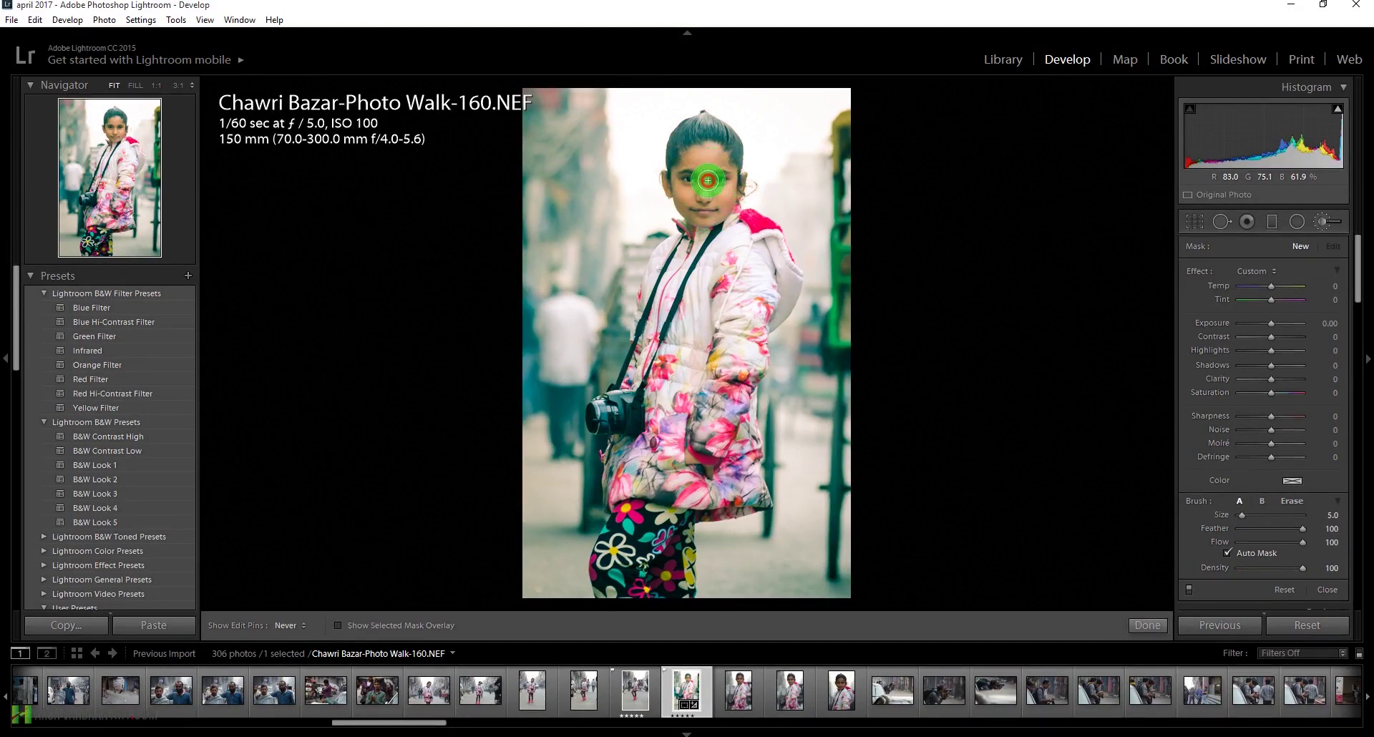
pyautogui.press('h')
pyautogui.click(704, 155)
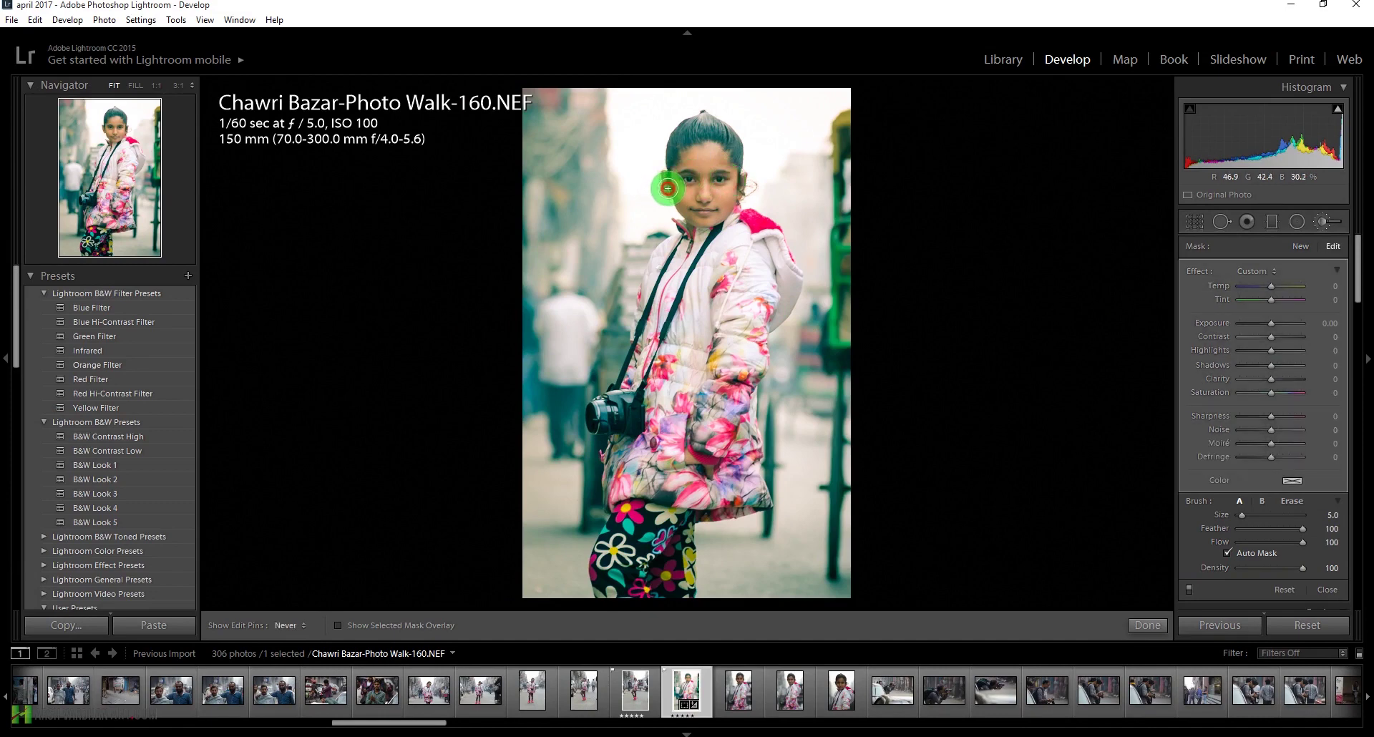
pyautogui.moveTo(740, 180)
pyautogui.mouseDown()
pyautogui.moveTo(717, 212)
pyautogui.moveTo(715, 254)
pyautogui.mouseUp()
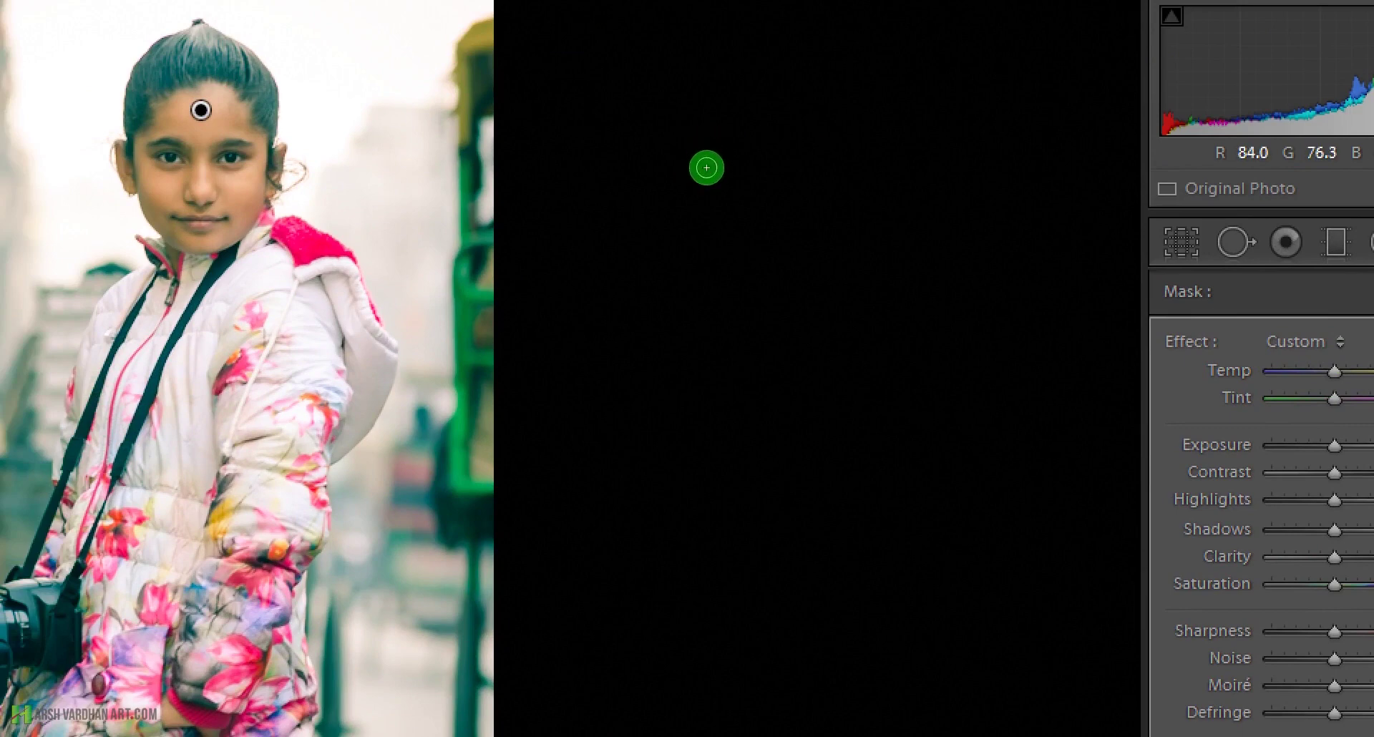
pyautogui.click(705, 158)
pyautogui.click(703, 157)
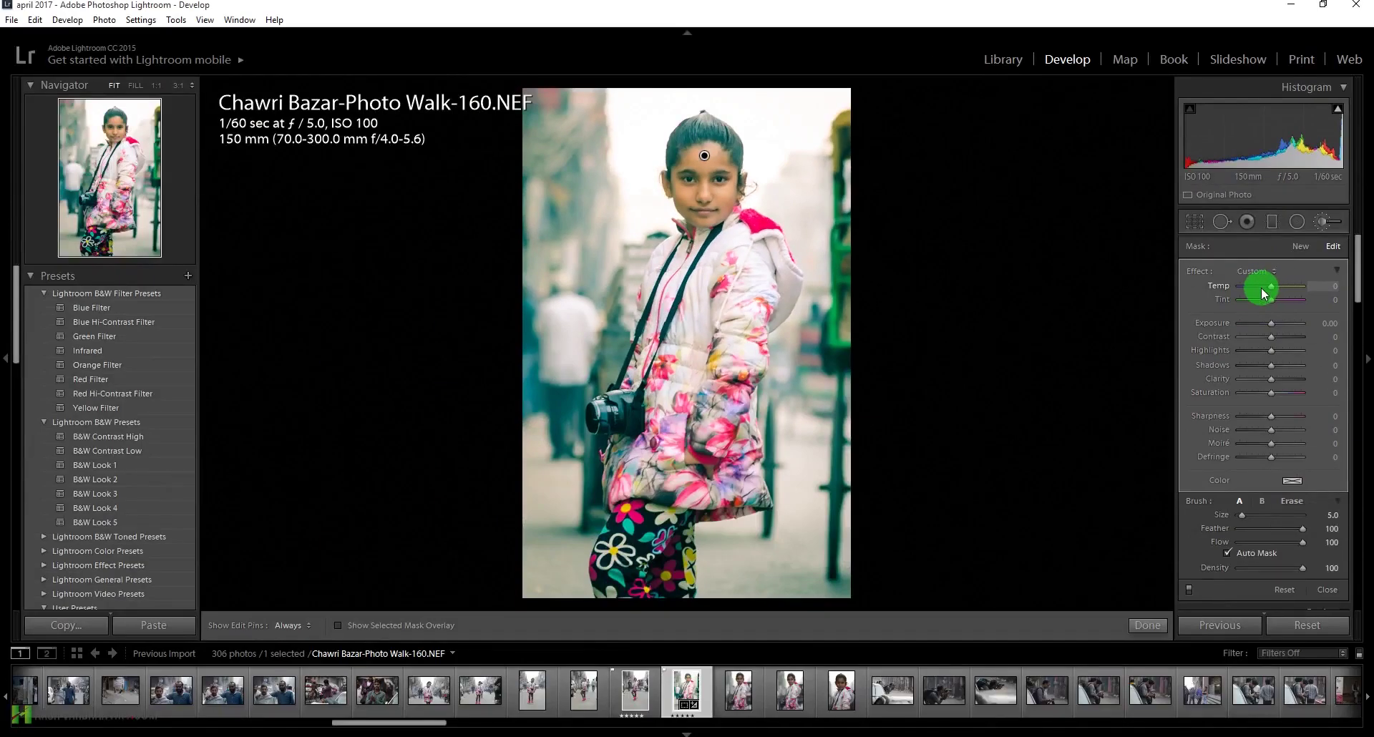
# Warm the brushed skin by setting the mask's Temp to 24 and Tint to 10
pyautogui.moveTo(1270, 287); pyautogui.dragTo(1278, 287)
pyautogui.moveTo(1274, 306); pyautogui.dragTo(1275, 307)
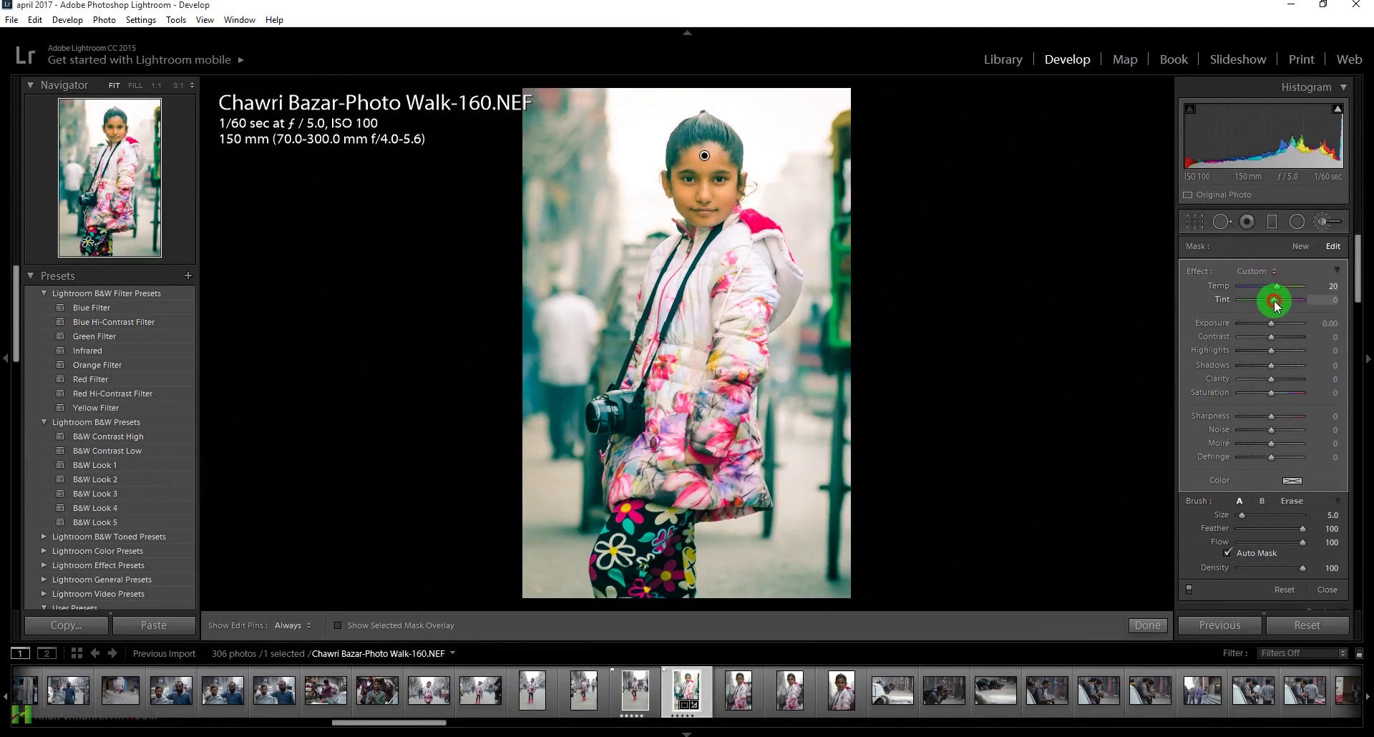
pyautogui.moveTo(1276, 299); pyautogui.dragTo(1277, 300)
pyautogui.moveTo(1278, 307); pyautogui.dragTo(1280, 292)
pyautogui.moveTo(1271, 300)
pyautogui.mouseDown()
pyautogui.moveTo(1259, 306)
pyautogui.moveTo(1284, 289)
pyautogui.moveTo(1270, 329)
pyautogui.moveTo(1278, 292)
pyautogui.mouseUp()
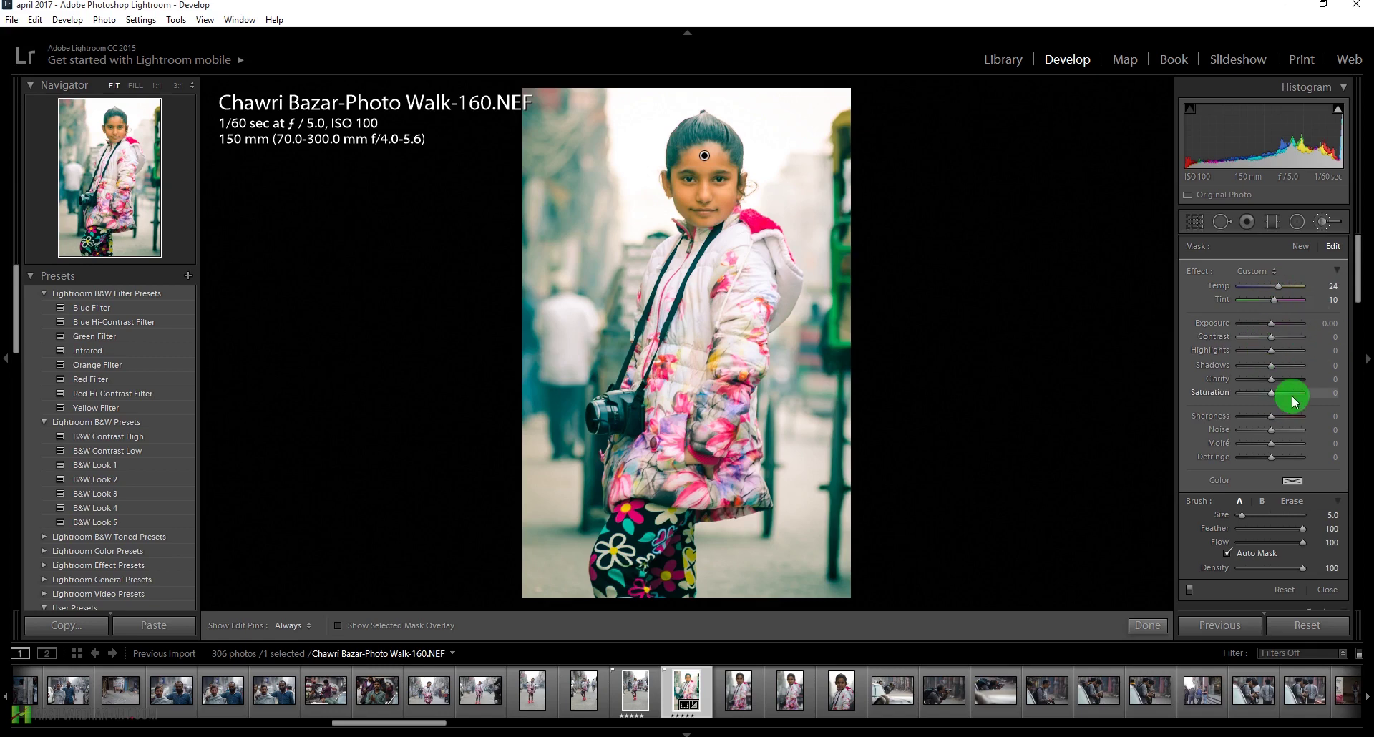
# Add graduated filters with Exposure -0.66 and Contrast 45 inward from the photo's left edge and from its lower-right corner
pyautogui.click(1270, 225)
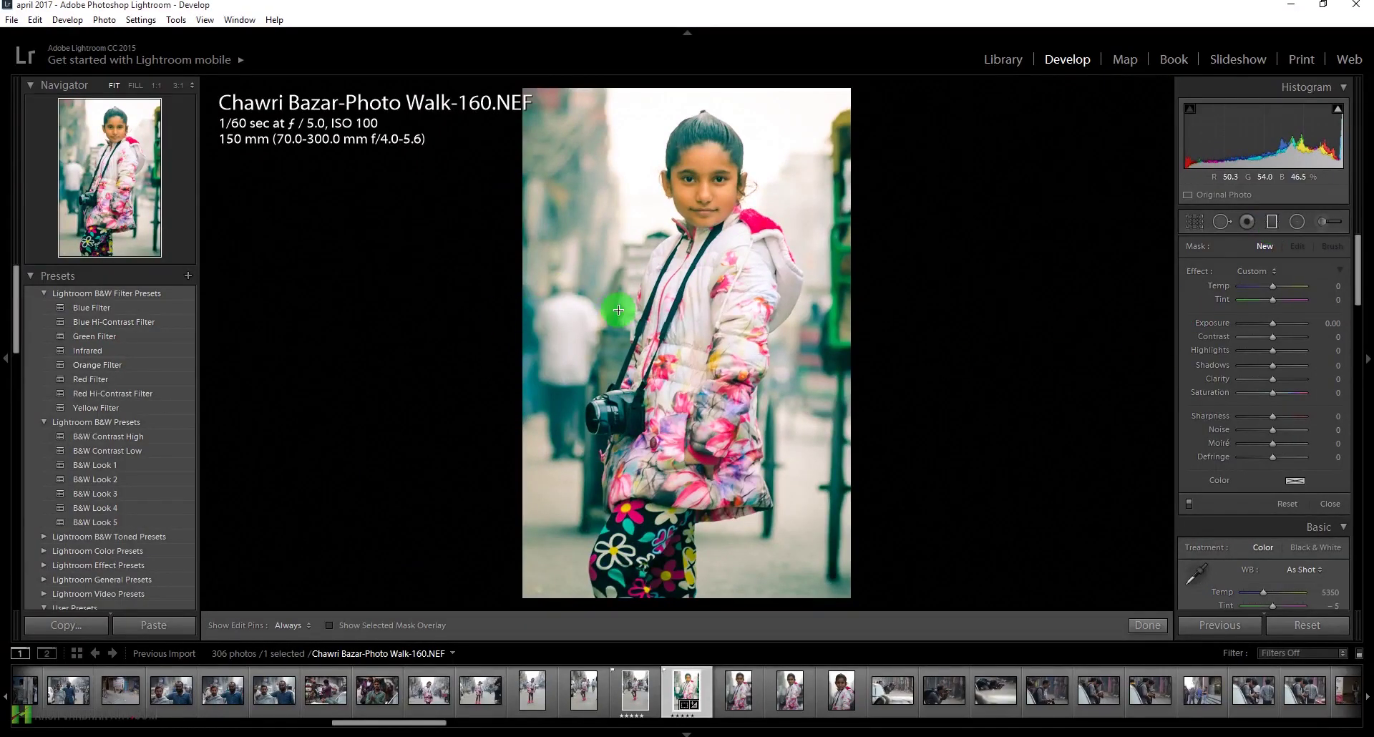
pyautogui.moveTo(518, 300); pyautogui.dragTo(675, 306)
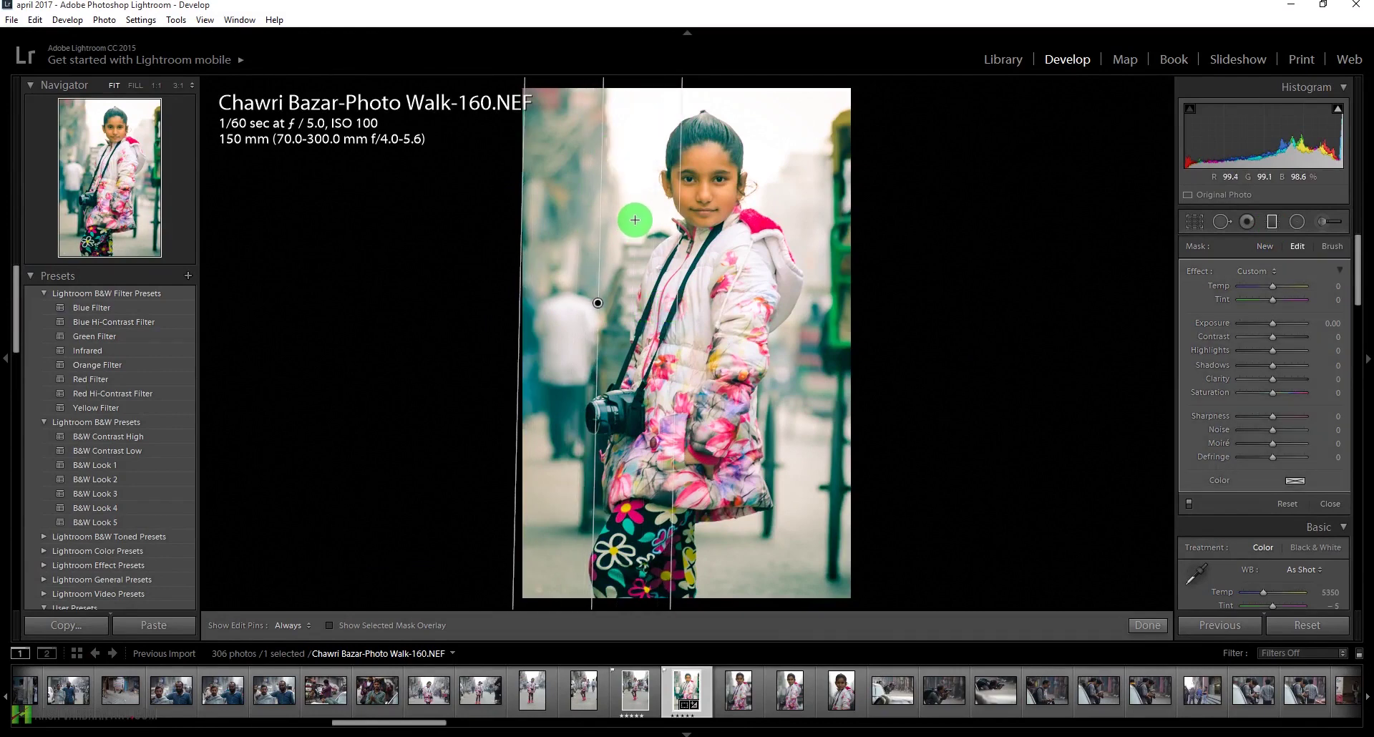
pyautogui.moveTo(1271, 326); pyautogui.dragTo(1265, 330)
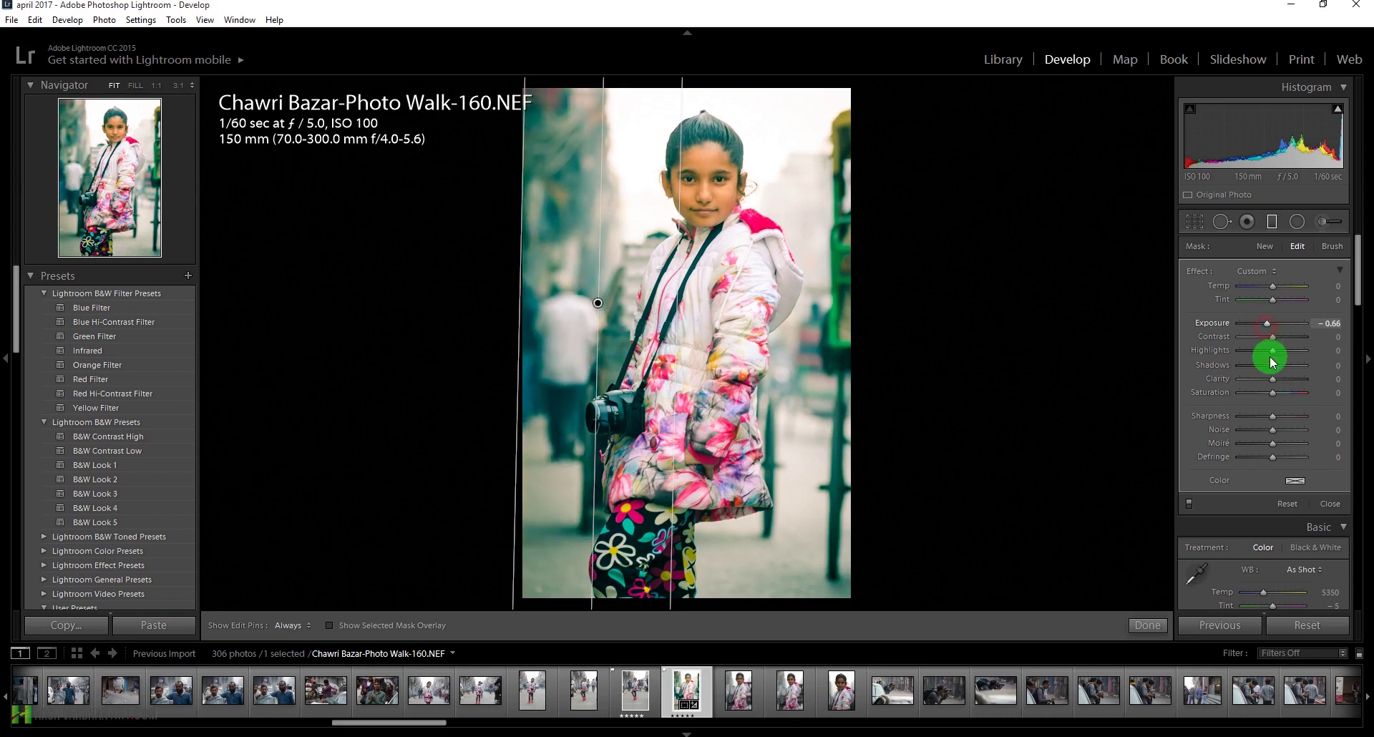
pyautogui.moveTo(1272, 336); pyautogui.dragTo(1287, 343)
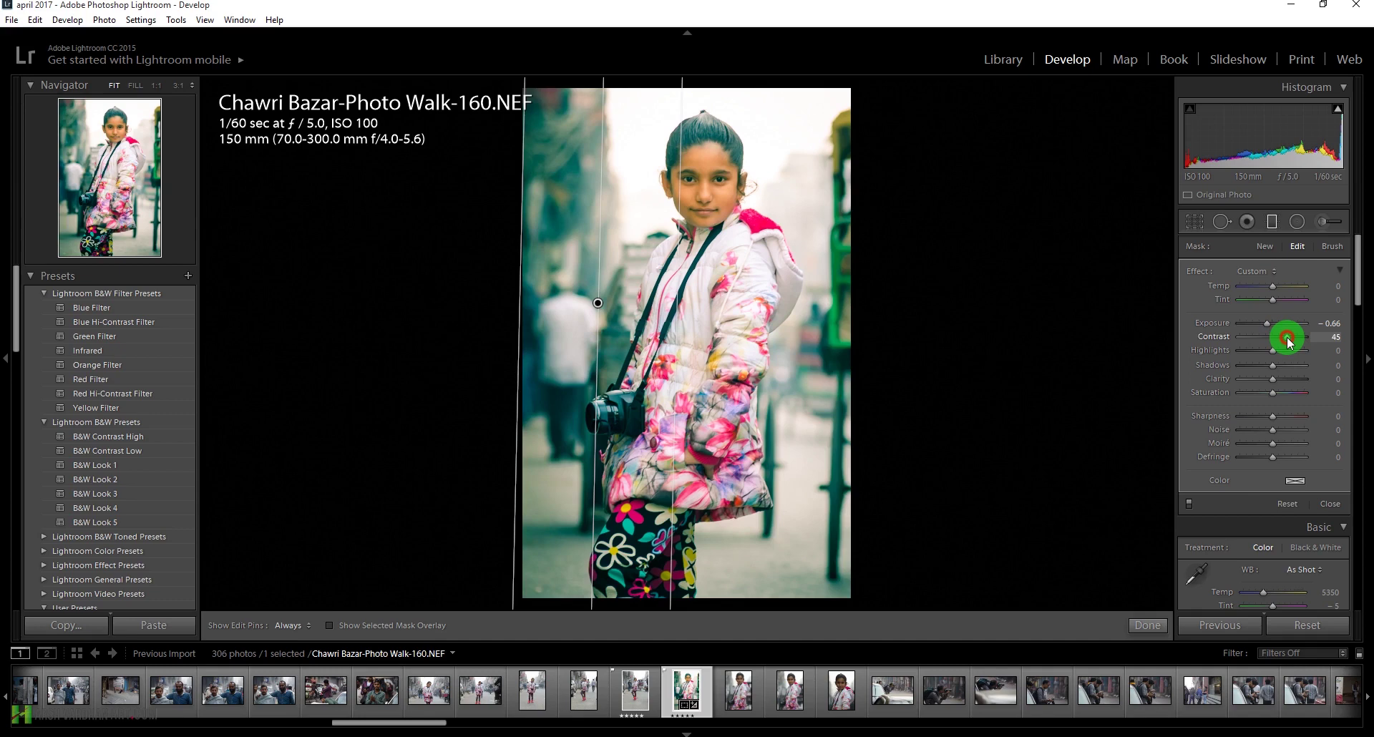
pyautogui.moveTo(1287, 342); pyautogui.dragTo(1287, 341)
pyautogui.moveTo(859, 573)
pyautogui.mouseDown()
pyautogui.moveTo(795, 524)
pyautogui.moveTo(722, 526)
pyautogui.moveTo(610, 500)
pyautogui.moveTo(582, 518)
pyautogui.moveTo(590, 509)
pyautogui.mouseUp()
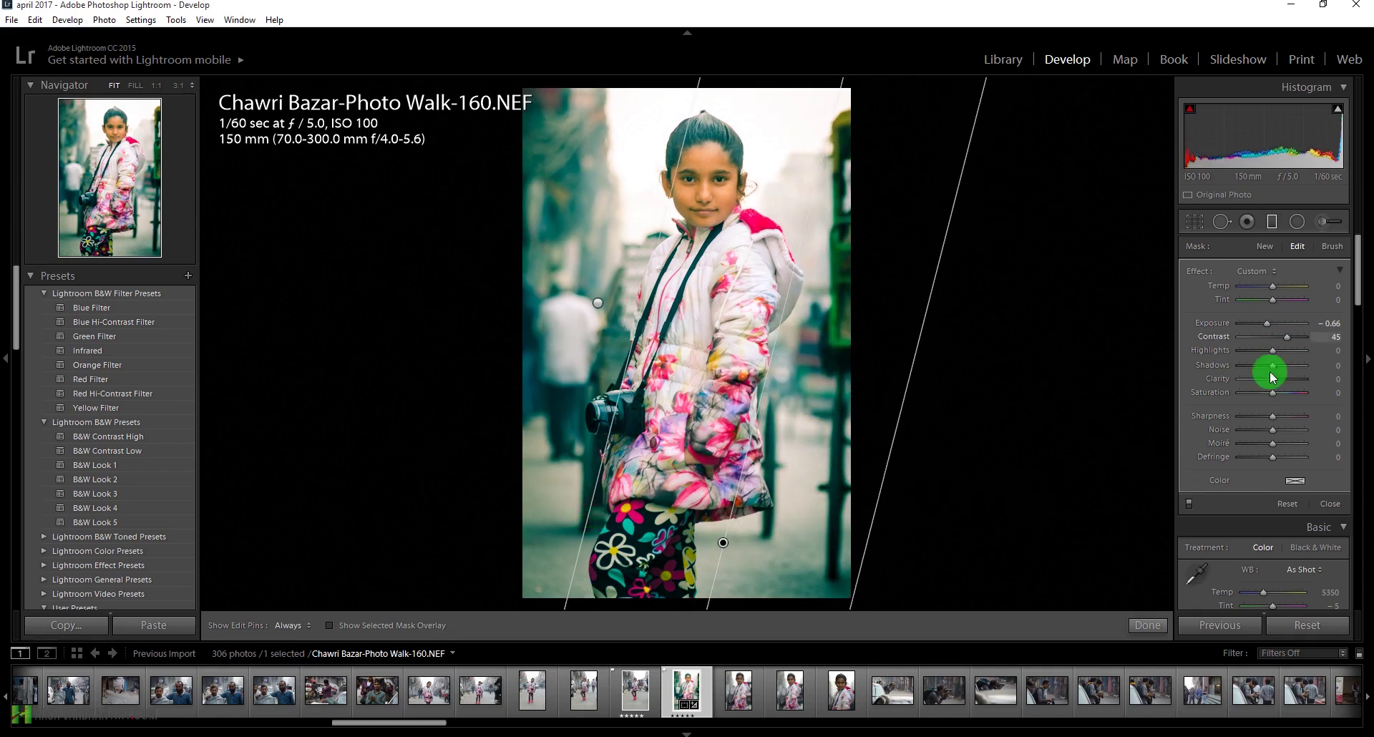
# Darken the greenish ground at the photo's lower-right corner with the HSL Luminance targeted adjustment, reaching Green -86 and Aqua -95
pyautogui.moveTo(1357, 292); pyautogui.dragTo(1368, 431)
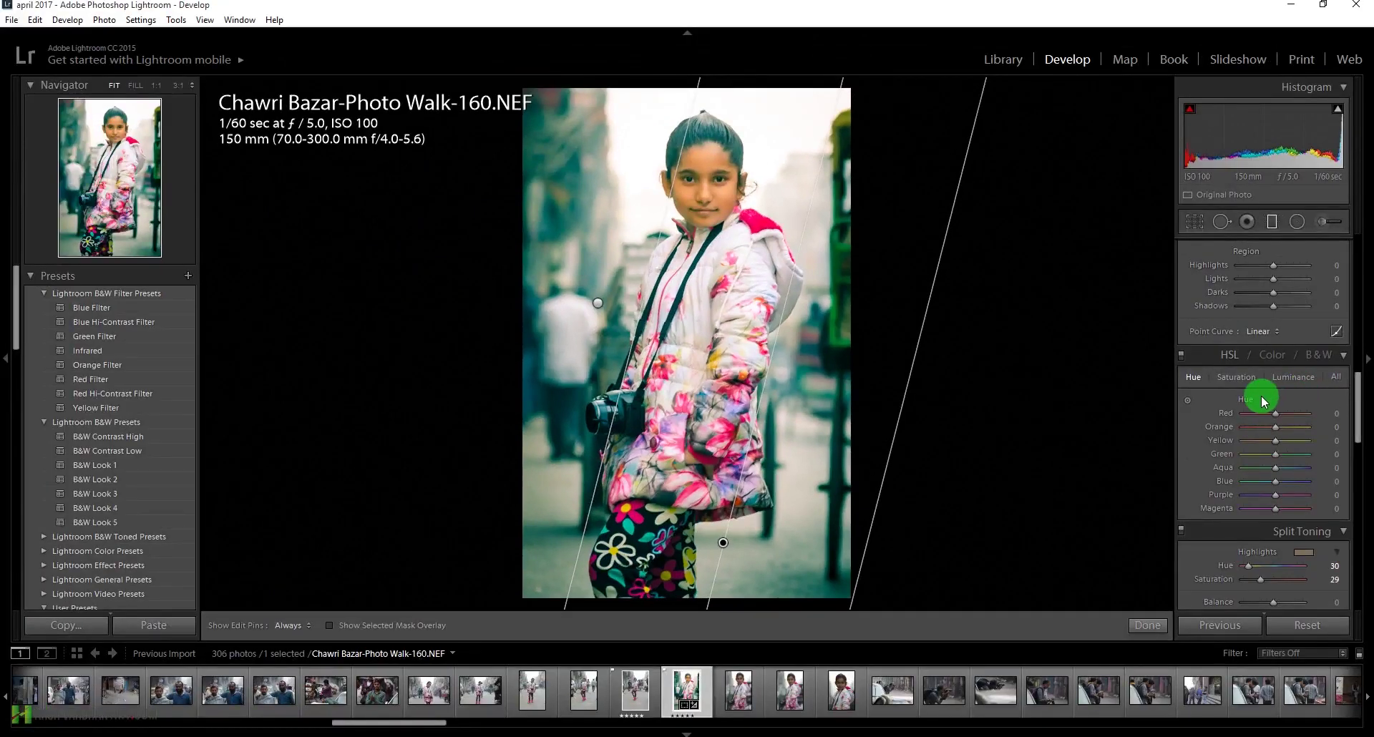
pyautogui.click(1297, 380)
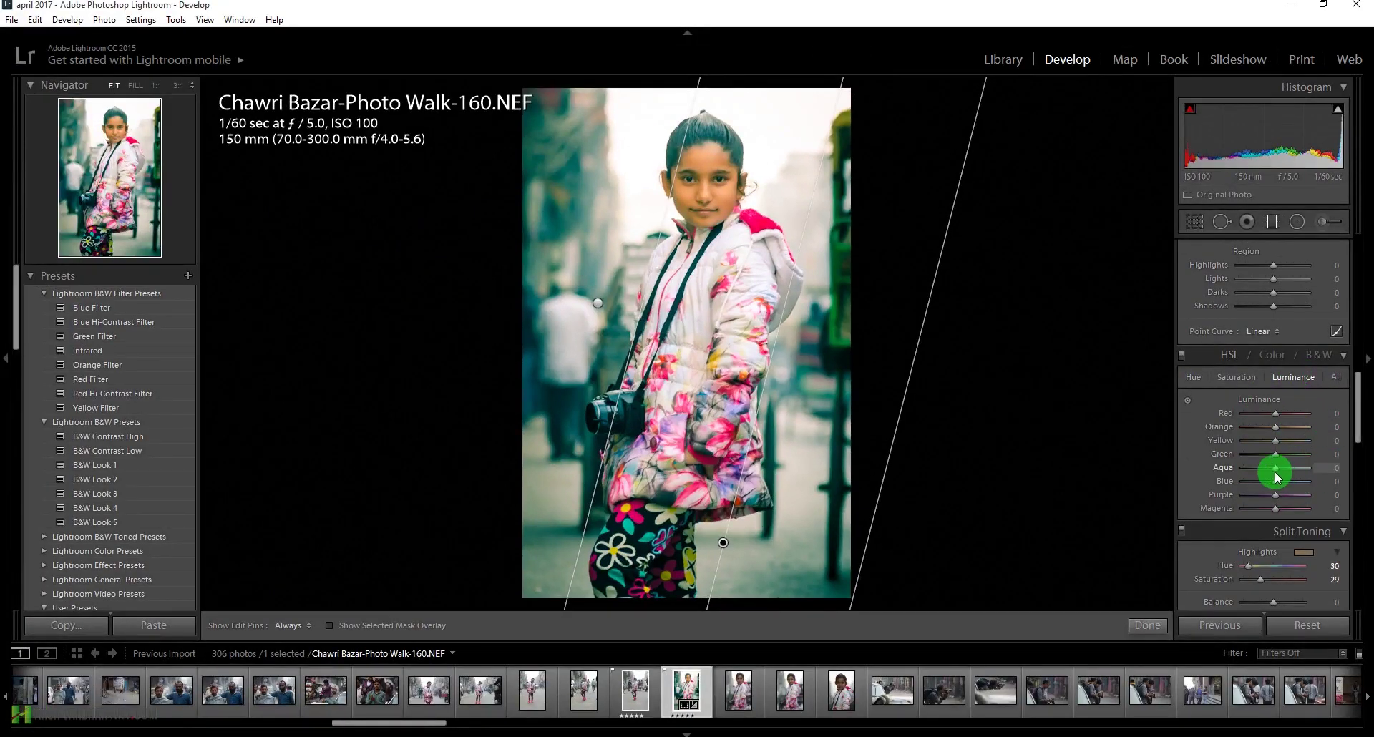
pyautogui.click(1190, 406)
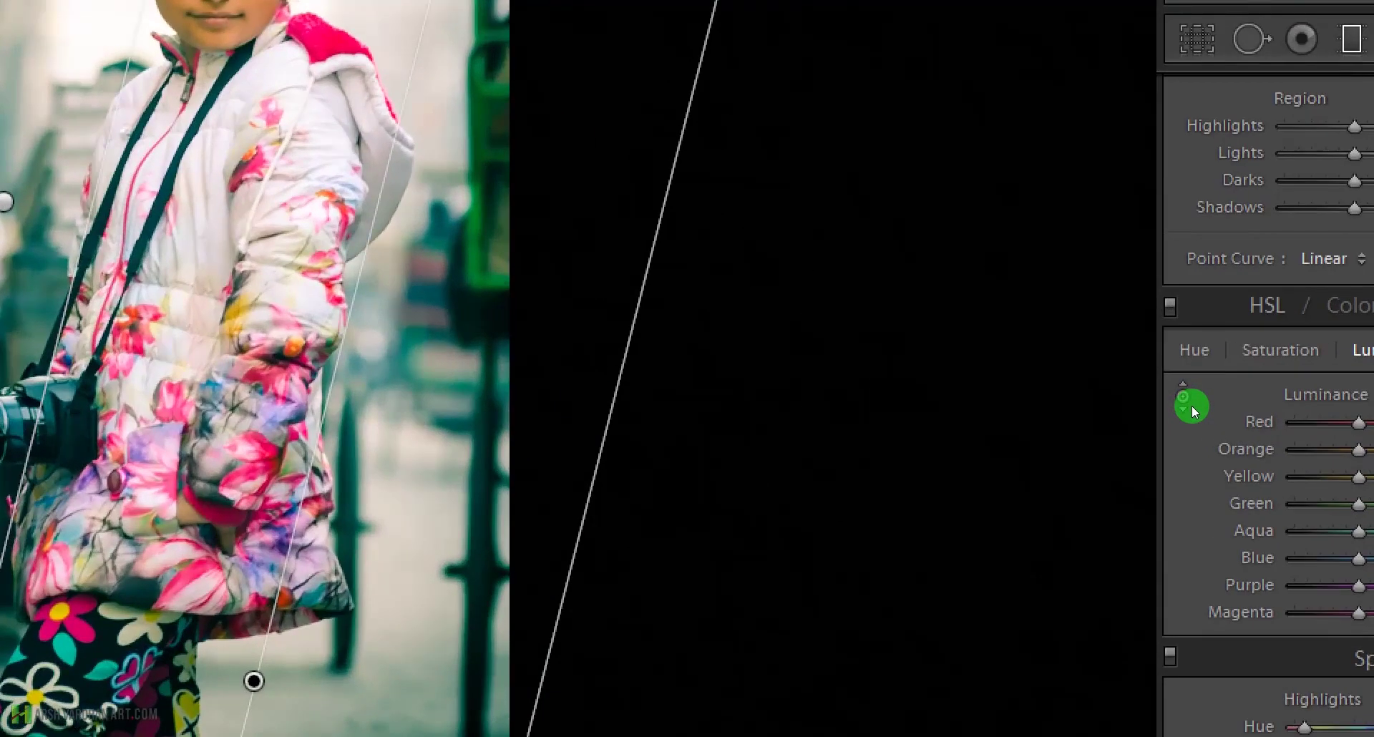
pyautogui.scroll(-6, 1186, 401)
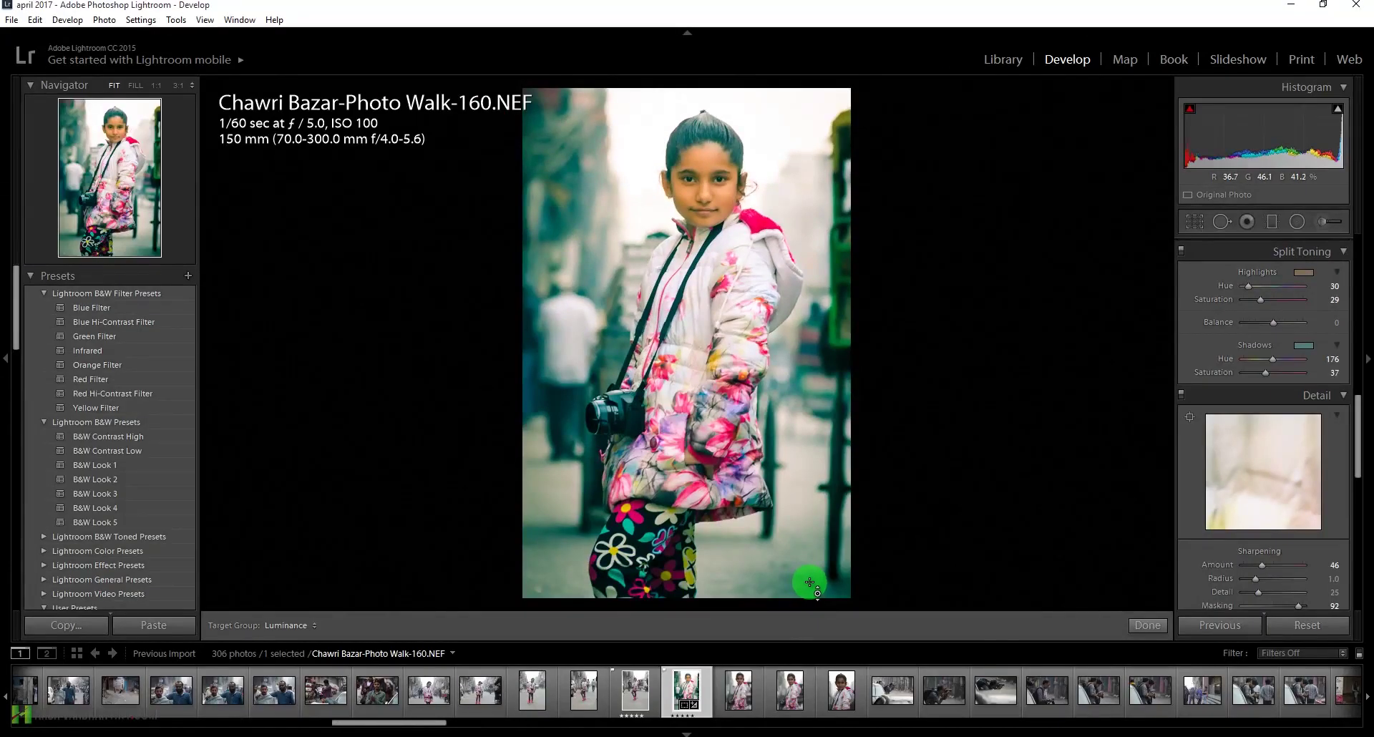
pyautogui.click(1363, 458)
pyautogui.click(1362, 371)
pyautogui.scroll(-2, 1362, 437)
pyautogui.moveTo(1362, 436); pyautogui.dragTo(1366, 353)
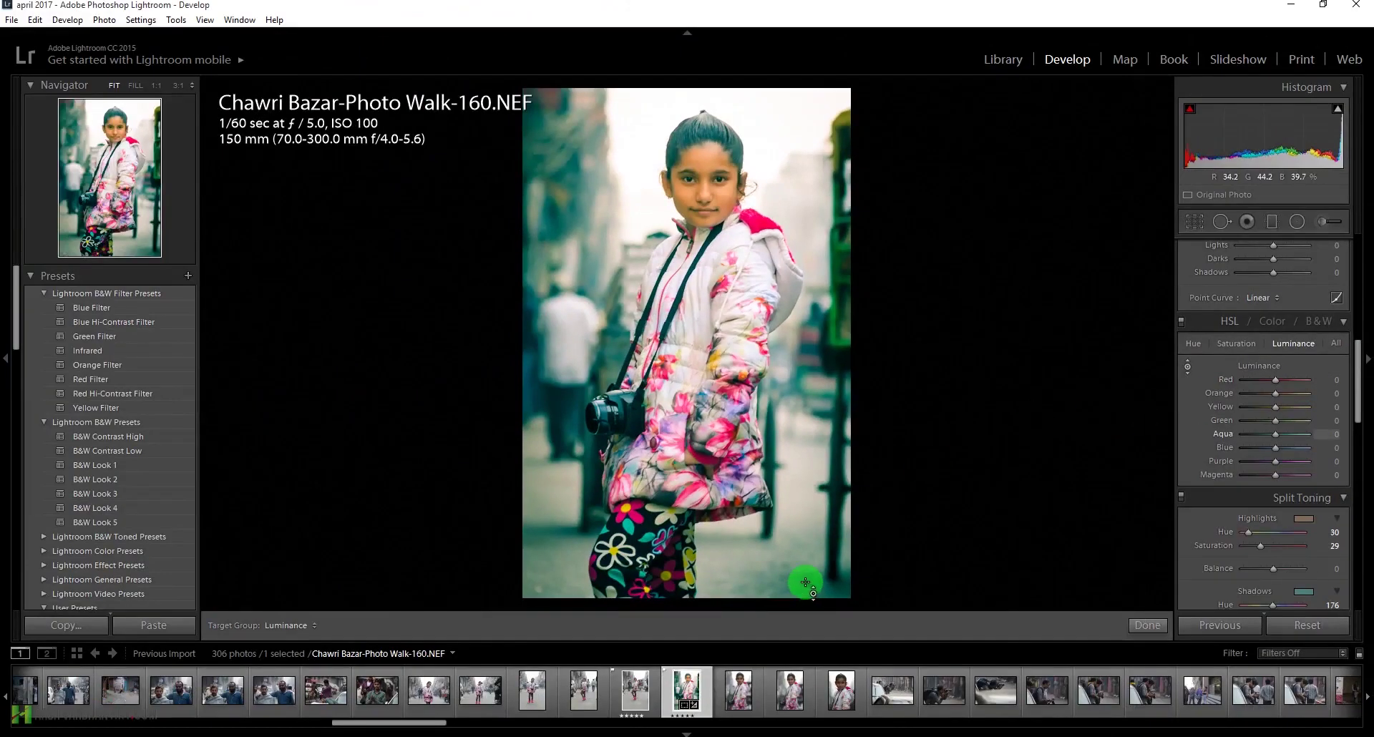
pyautogui.moveTo(803, 577); pyautogui.dragTo(819, 715)
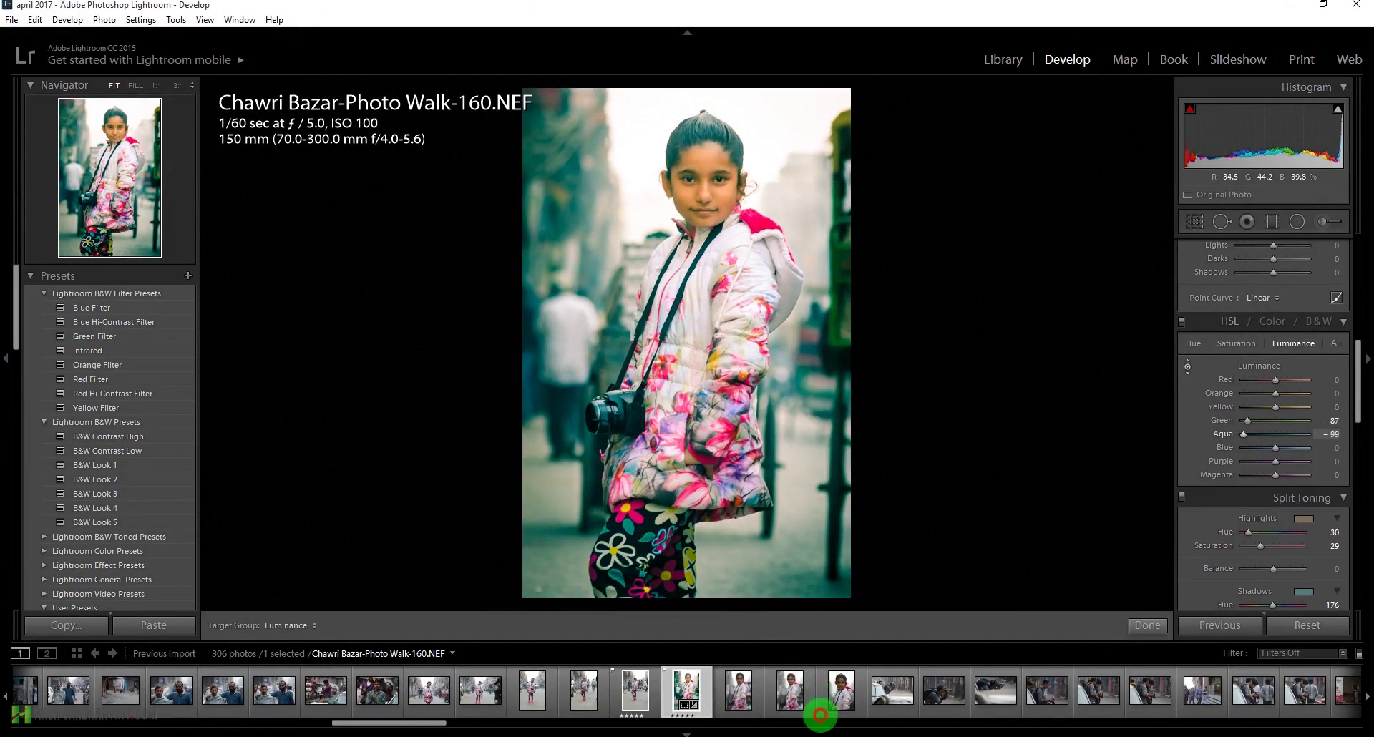
pyautogui.moveTo(808, 582); pyautogui.dragTo(843, 578)
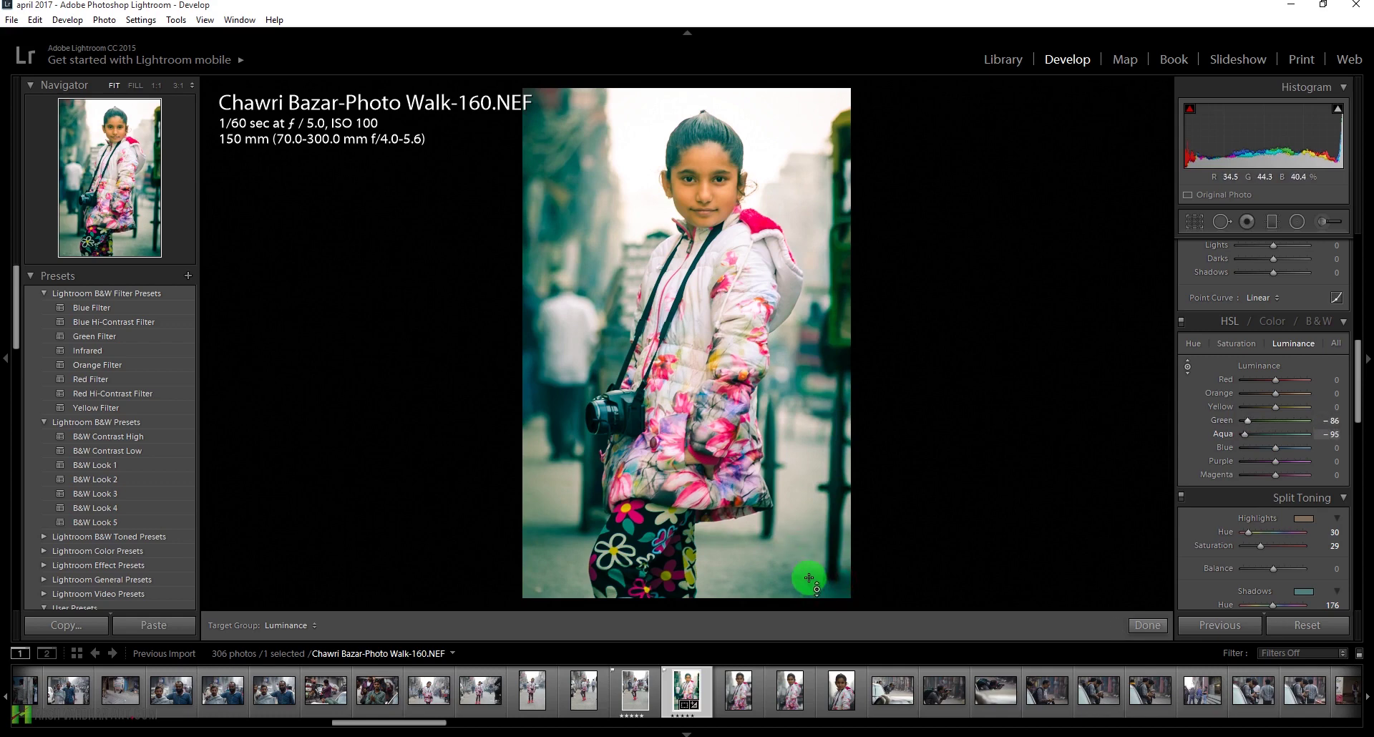
# Shift the HSL Hue of the photo's teal tones with the targeted adjustment, ending at Aqua -11 and Green 0
pyautogui.click(1196, 343)
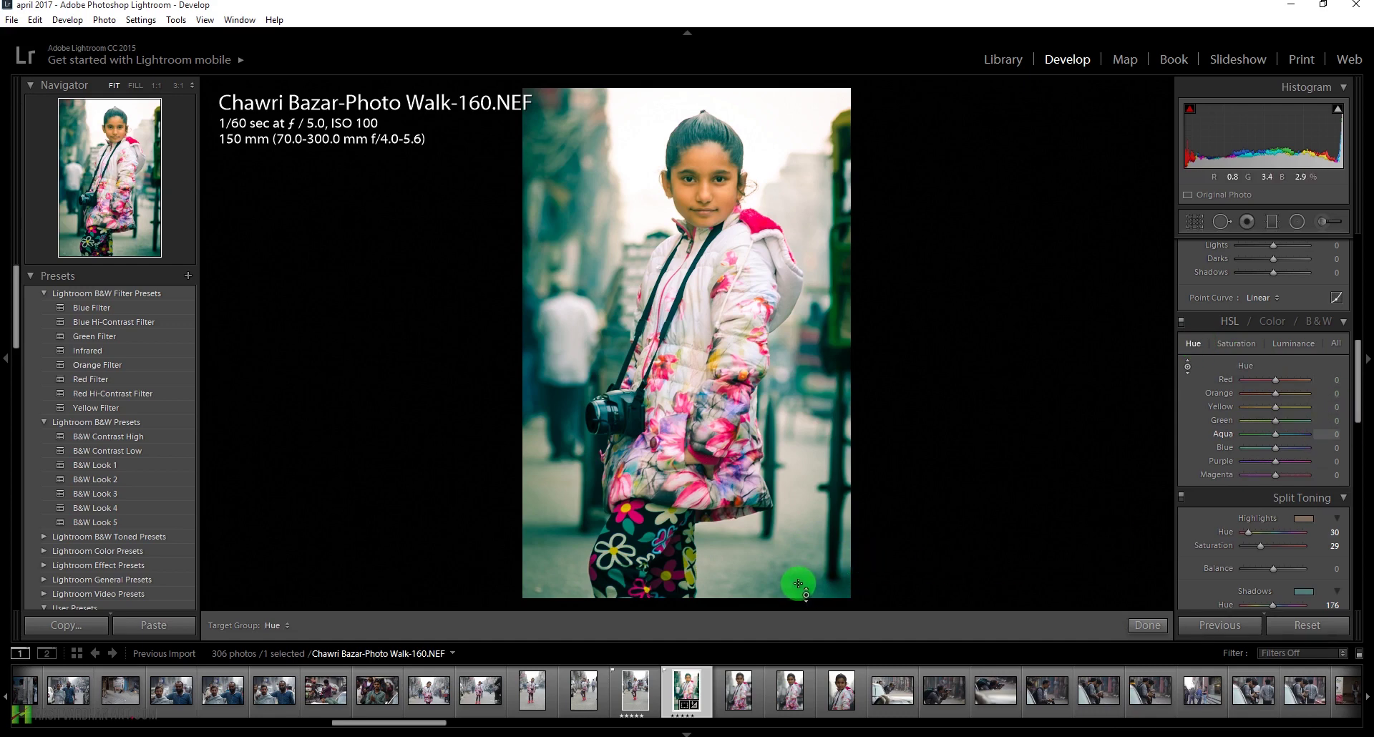
pyautogui.moveTo(798, 583); pyautogui.dragTo(836, 734)
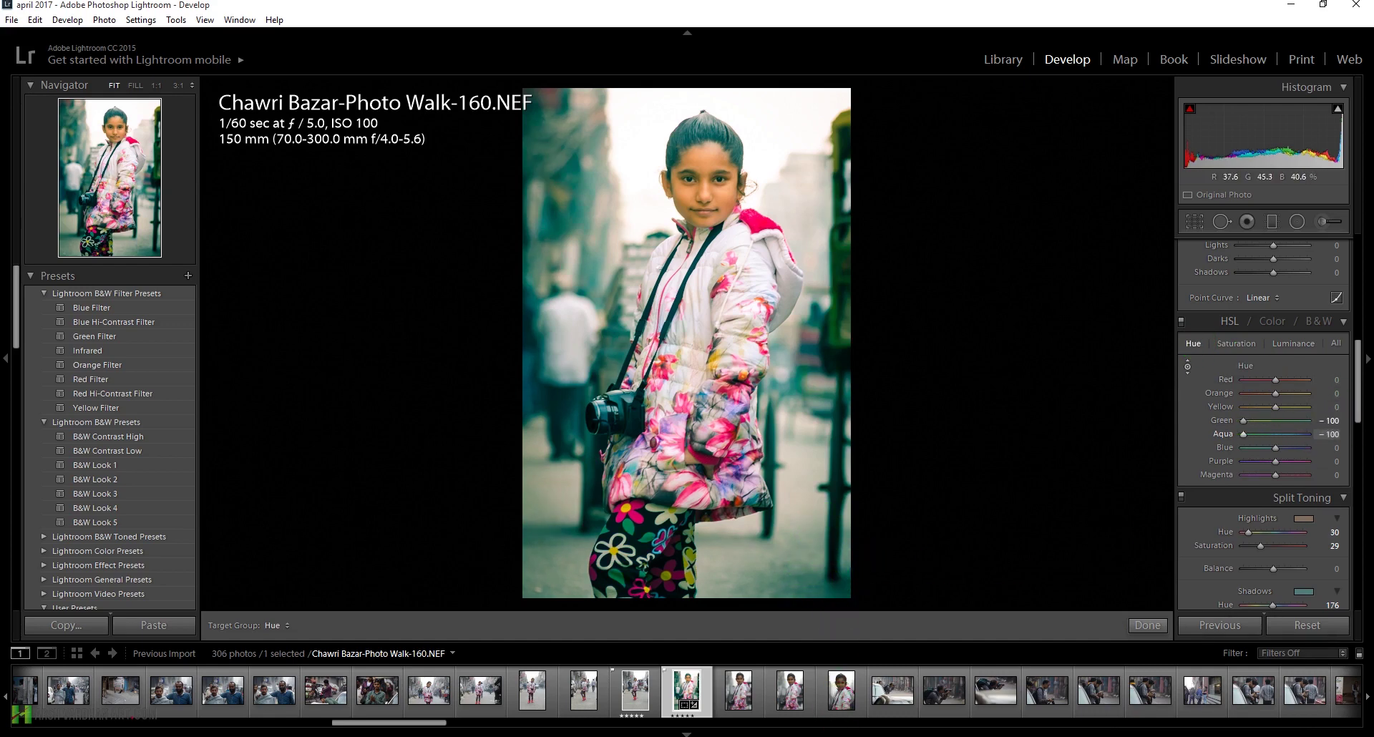
pyautogui.moveTo(822, 508)
pyautogui.mouseDown()
pyautogui.moveTo(822, 380)
pyautogui.moveTo(838, 526)
pyautogui.mouseUp()
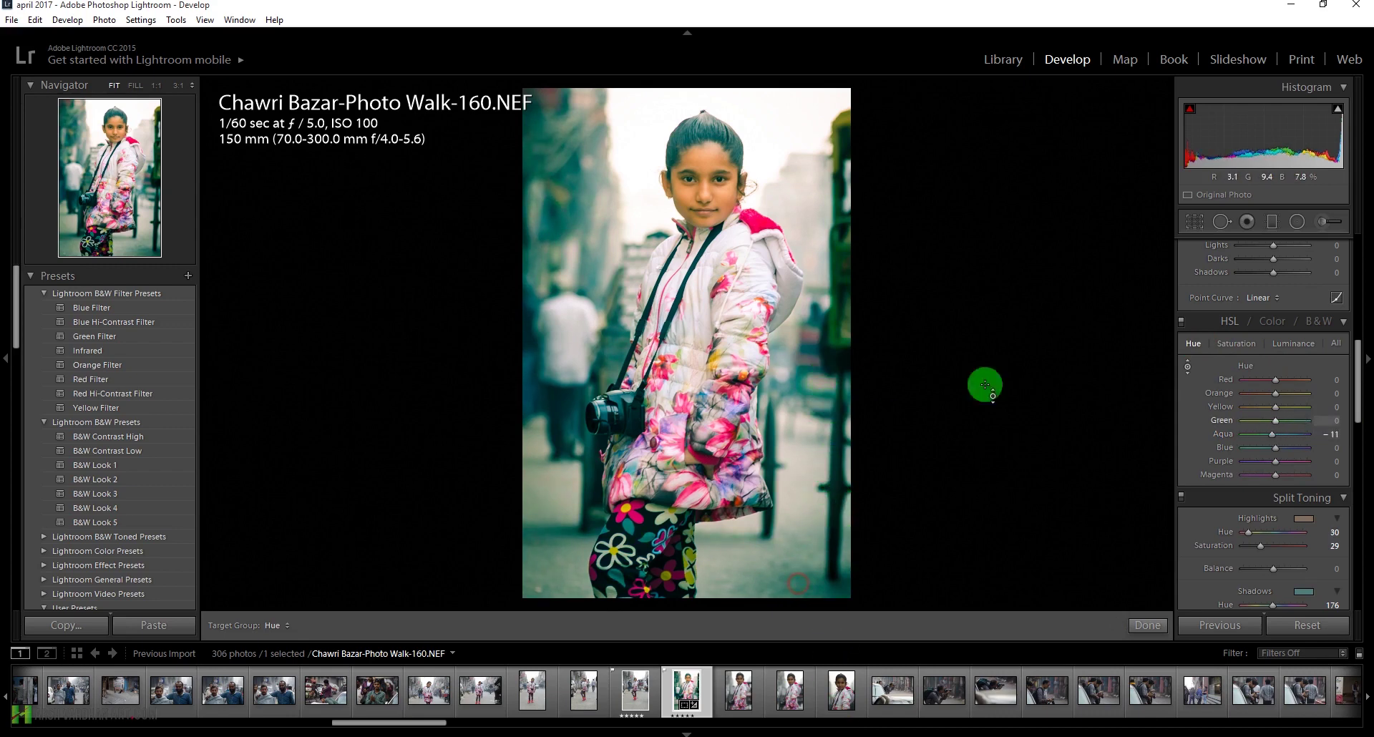
# Raise the HSL Saturation of the lower-right ground with the targeted adjustment to Green +3 and Aqua +4
pyautogui.click(1230, 341)
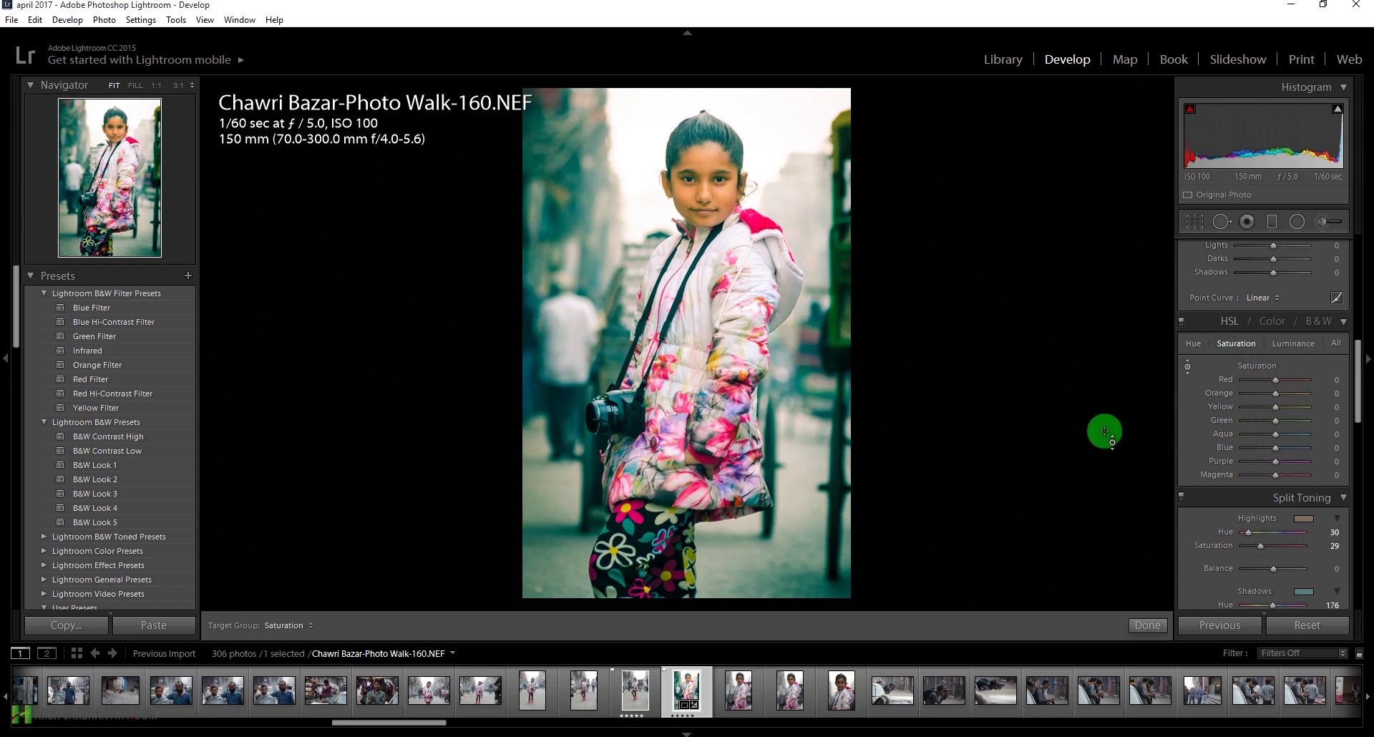
pyautogui.click(1187, 367)
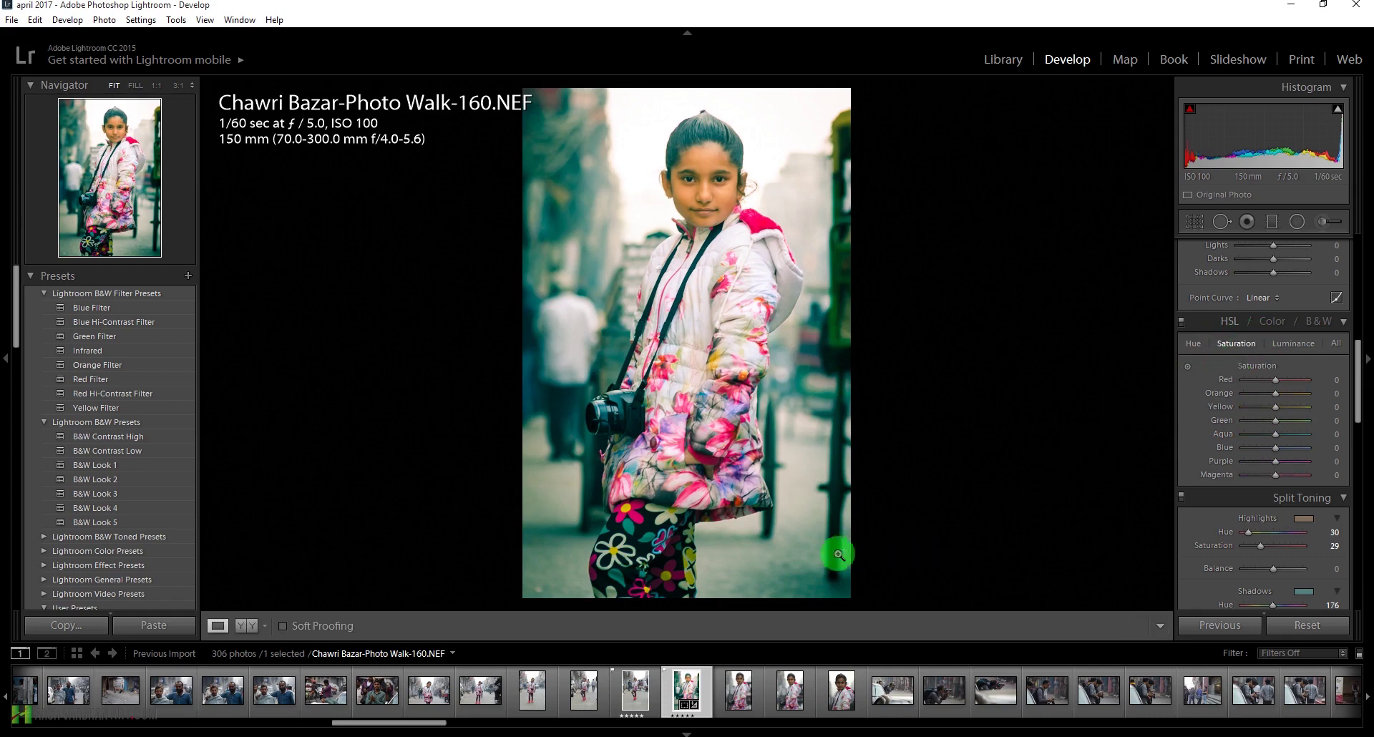
pyautogui.click(1189, 366)
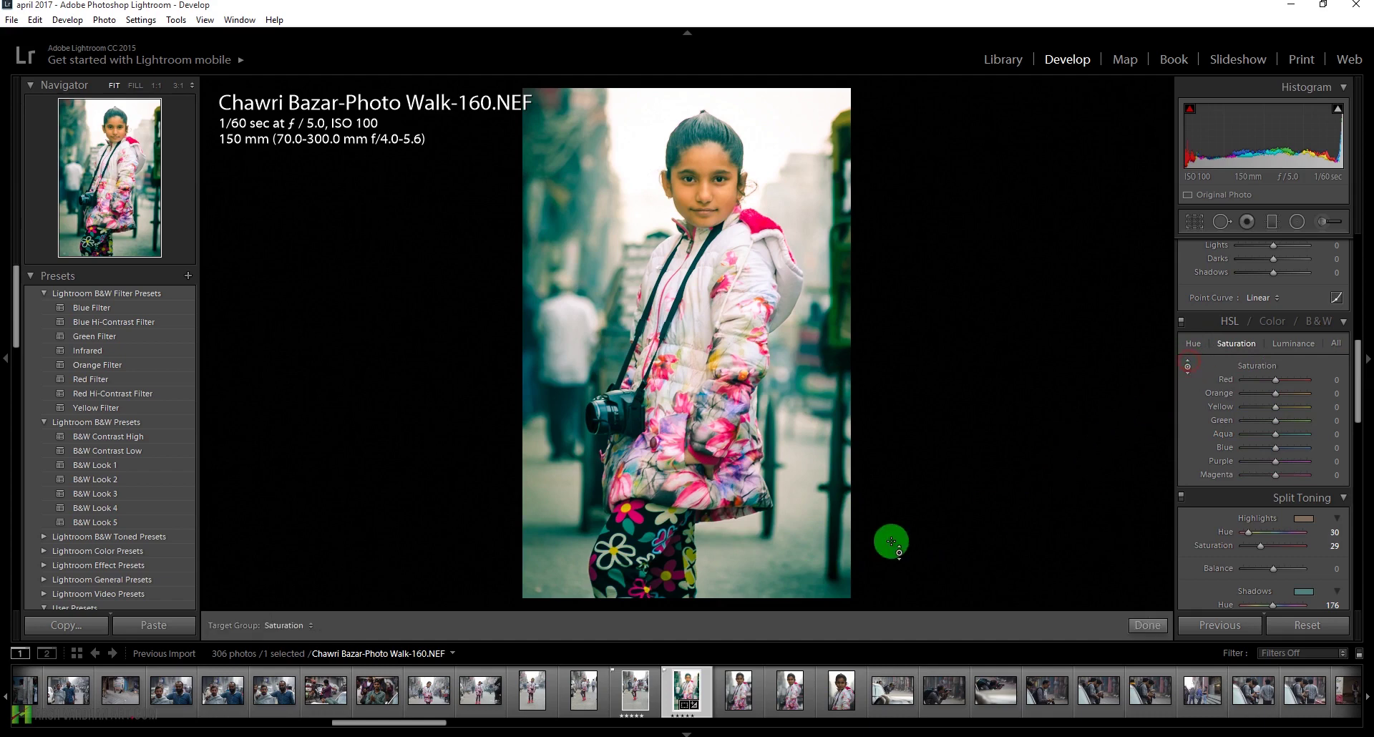
pyautogui.moveTo(807, 574)
pyautogui.mouseDown()
pyautogui.moveTo(804, 688)
pyautogui.moveTo(822, 500)
pyautogui.moveTo(803, 623)
pyautogui.moveTo(830, 526)
pyautogui.moveTo(825, 602)
pyautogui.moveTo(829, 572)
pyautogui.mouseUp()
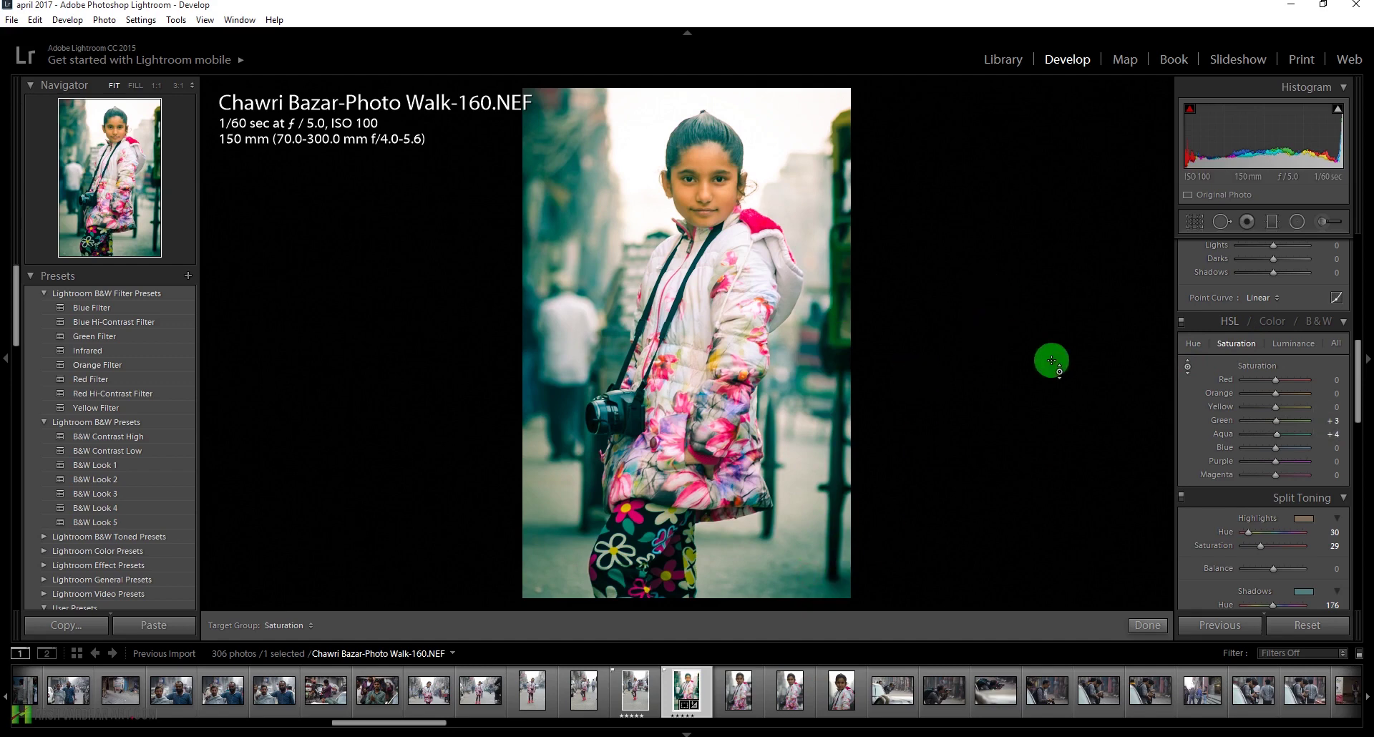
# Preview the photo in full screen and shift the Split Toning shadows to Hue 189
pyautogui.moveTo(1358, 374); pyautogui.dragTo(1360, 420)
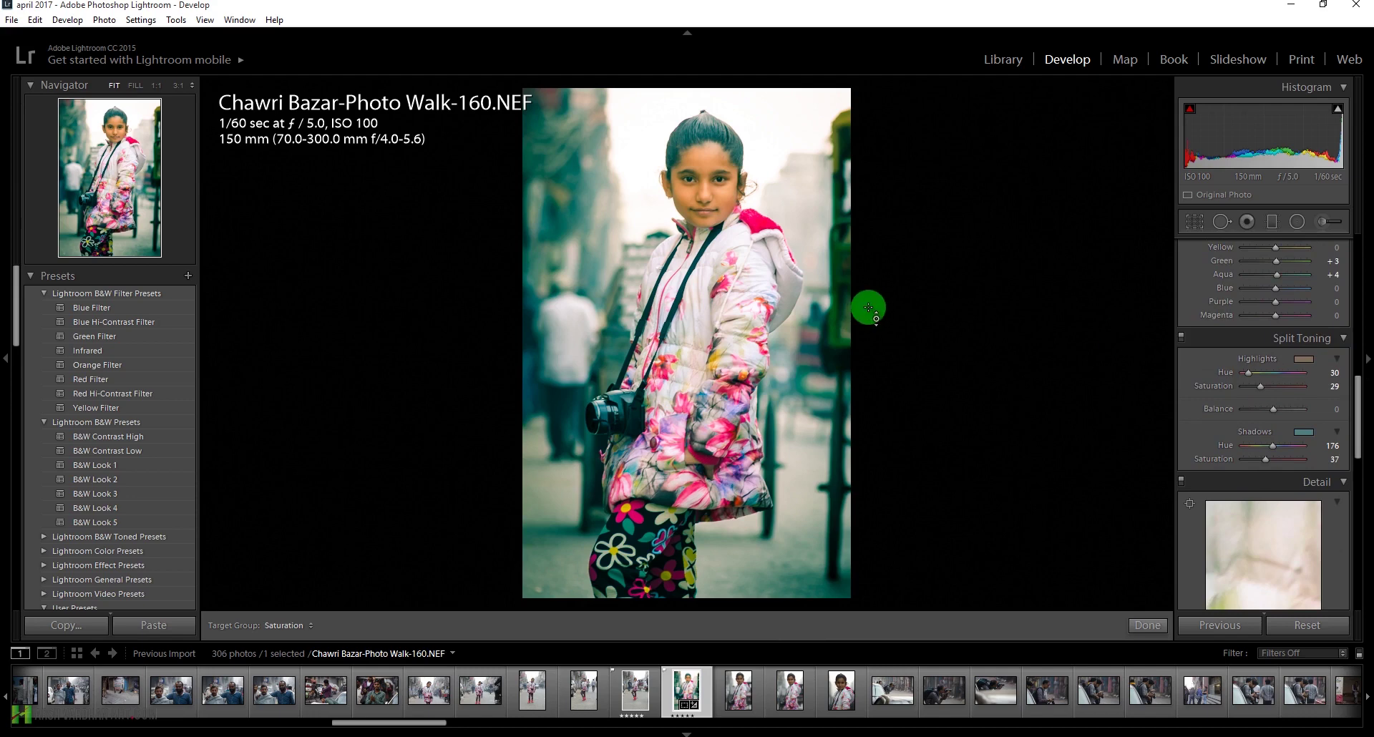
pyautogui.press('f')
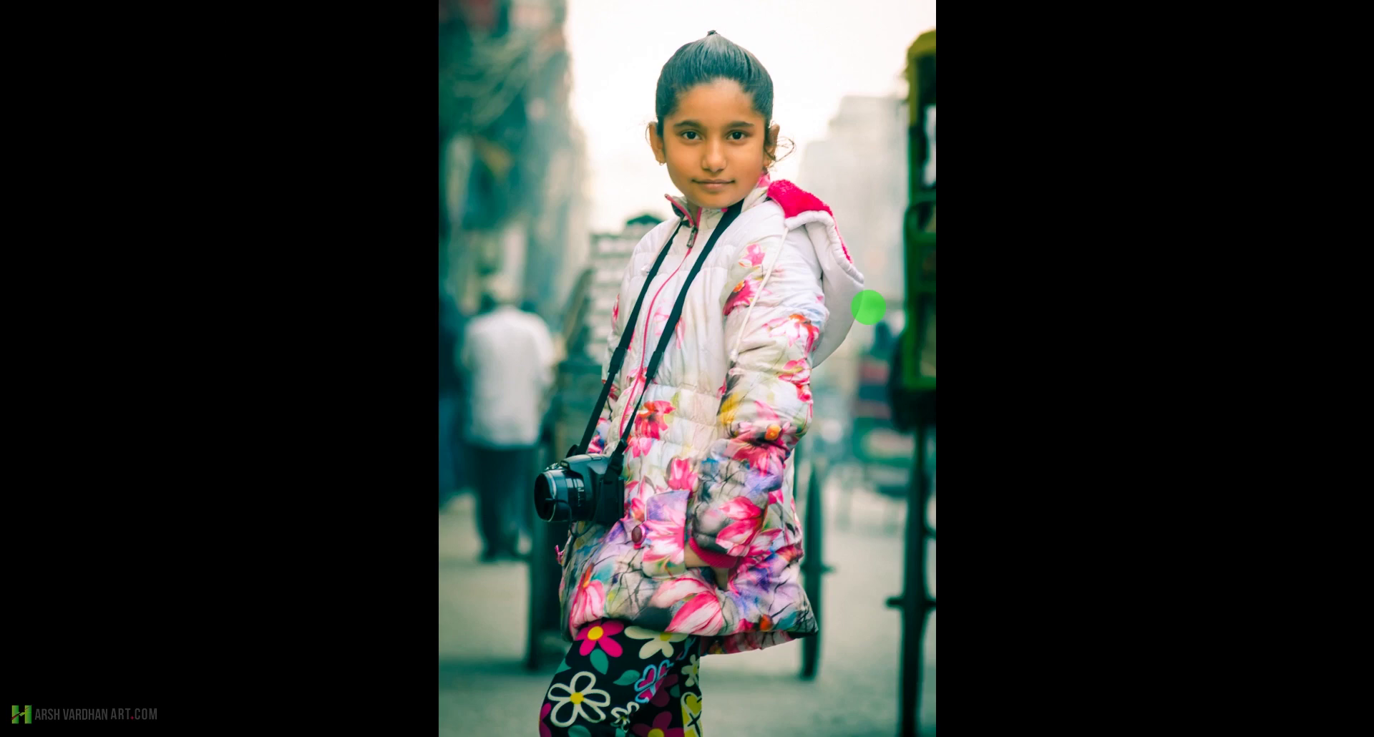
pyautogui.press('f')
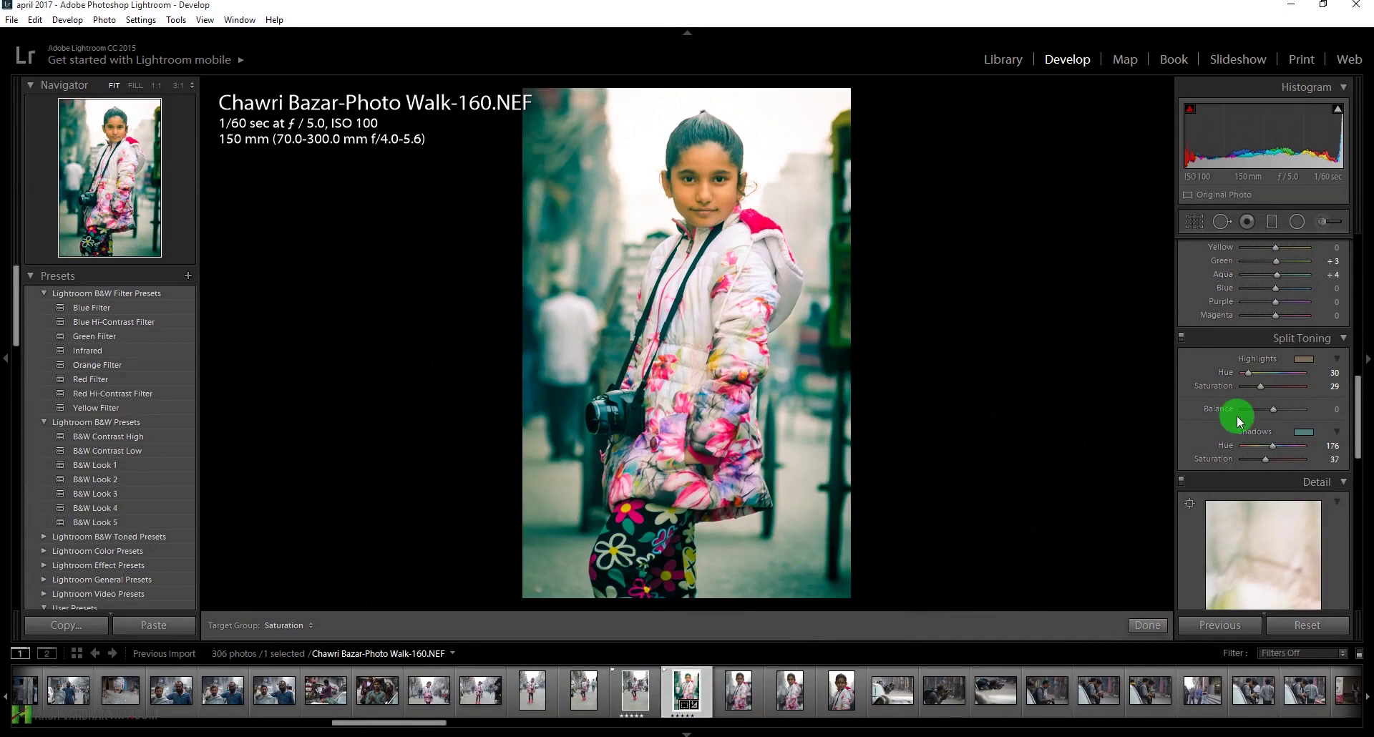
pyautogui.moveTo(1265, 445); pyautogui.dragTo(1278, 447)
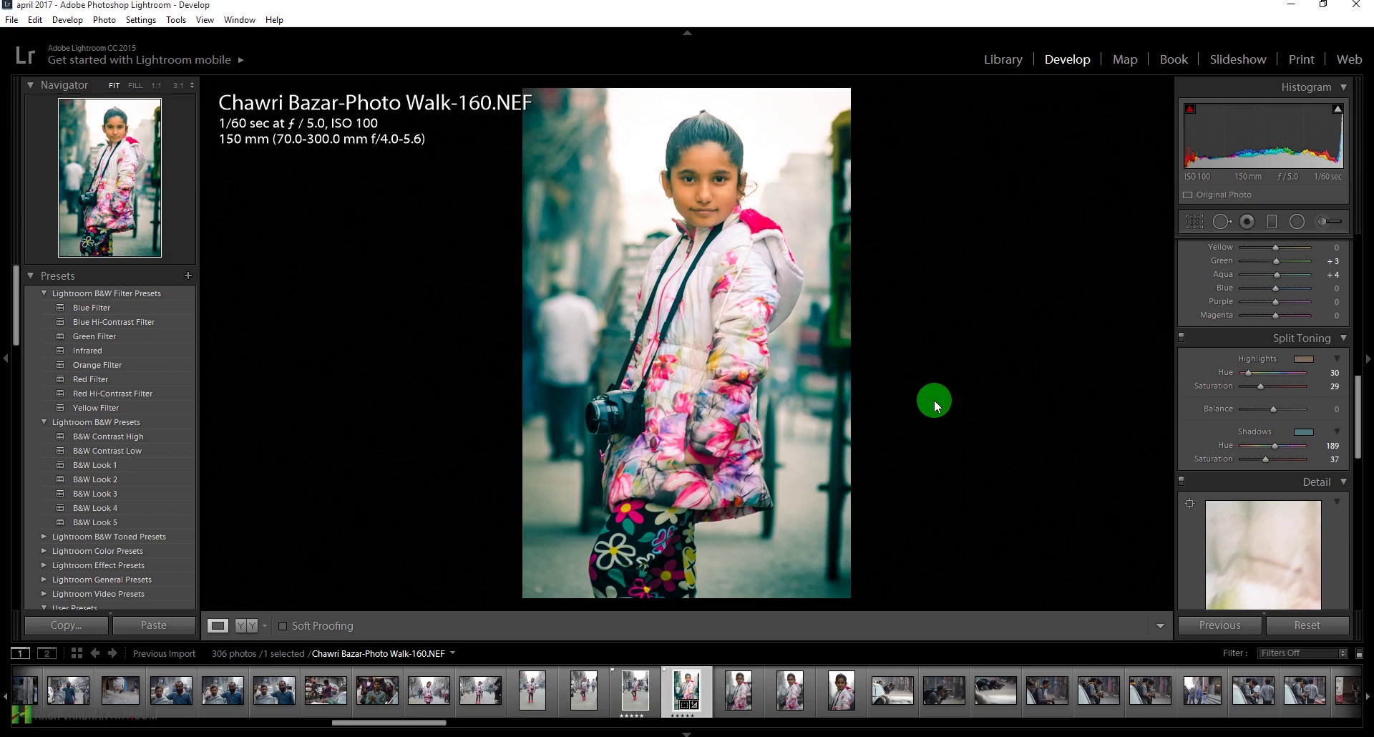
# Compare the edited portrait with its unedited Before view and return to the edited version
pyautogui.press('\\')
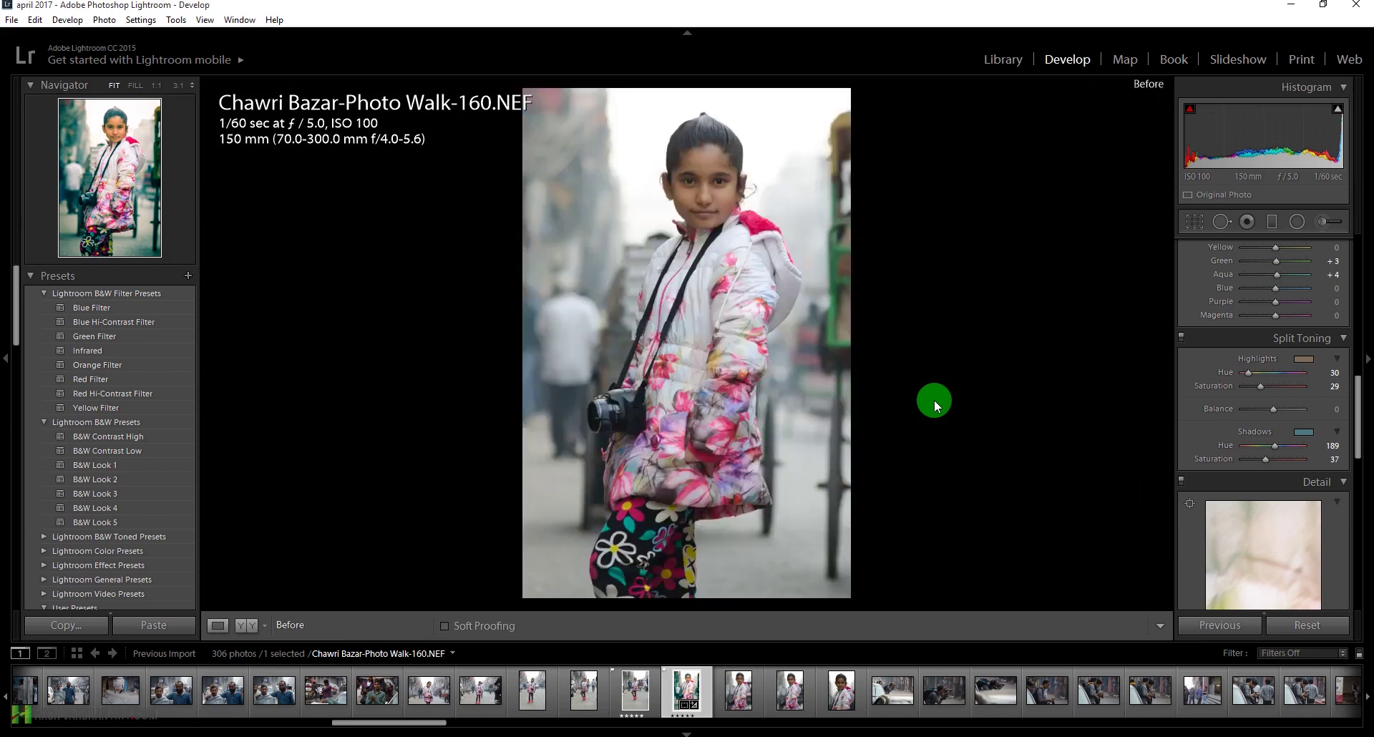
pyautogui.press('\\')
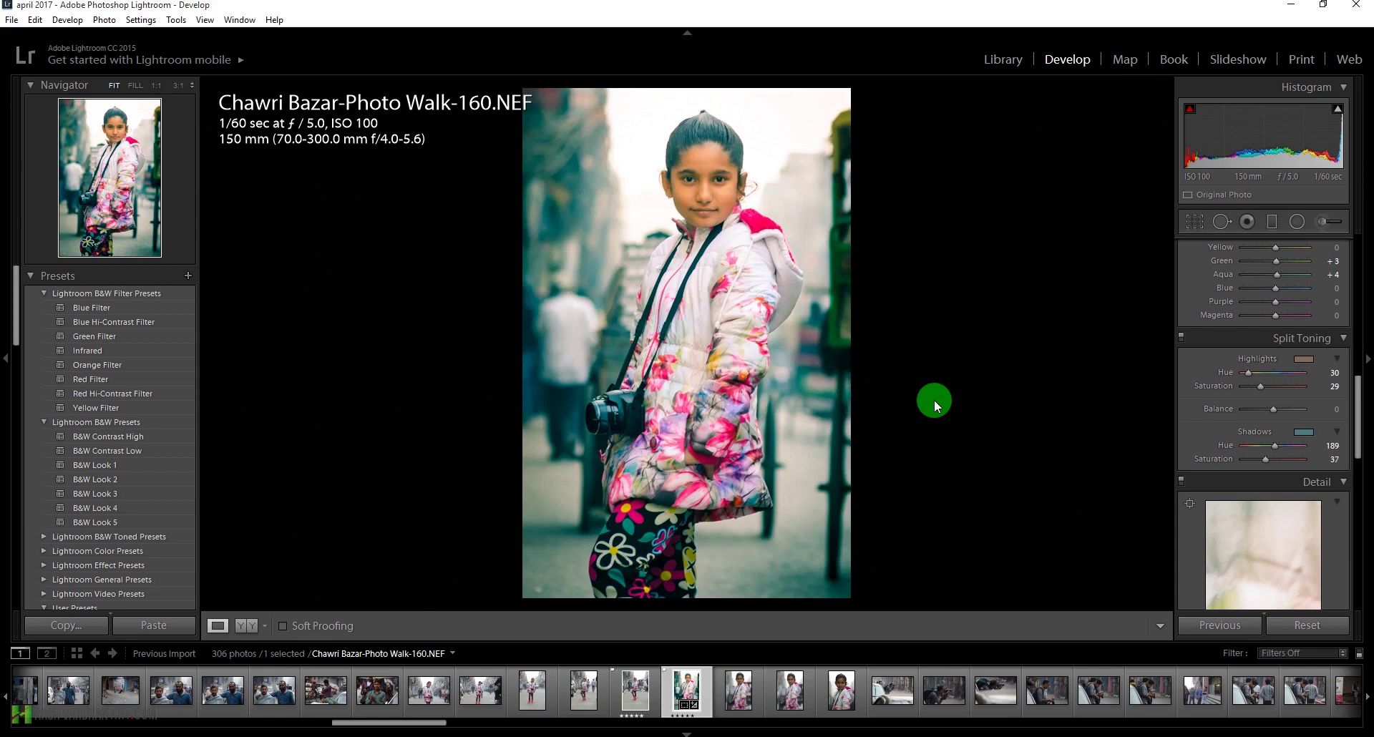